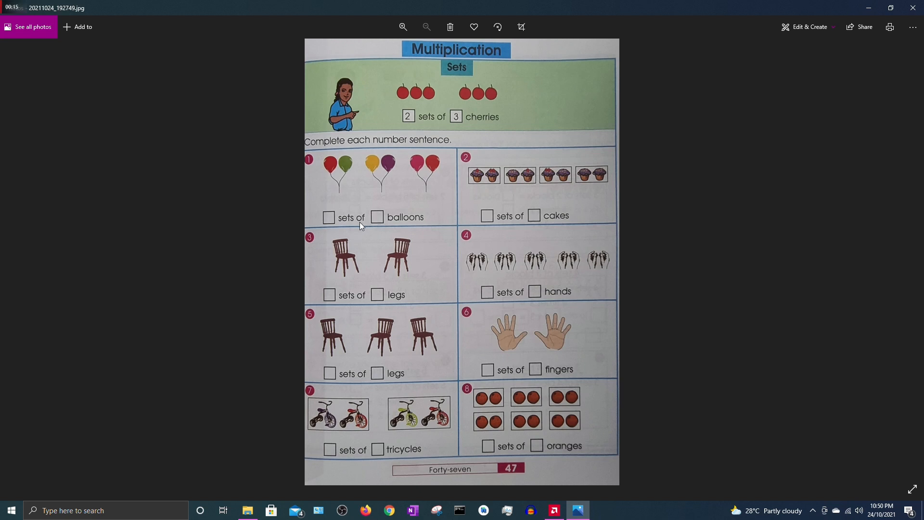
# Step: Snip the worksheet's heading area with the Multiplication title and cherries example, and open the snip in Snip & Sketch
pyautogui.press('super+shift+s')
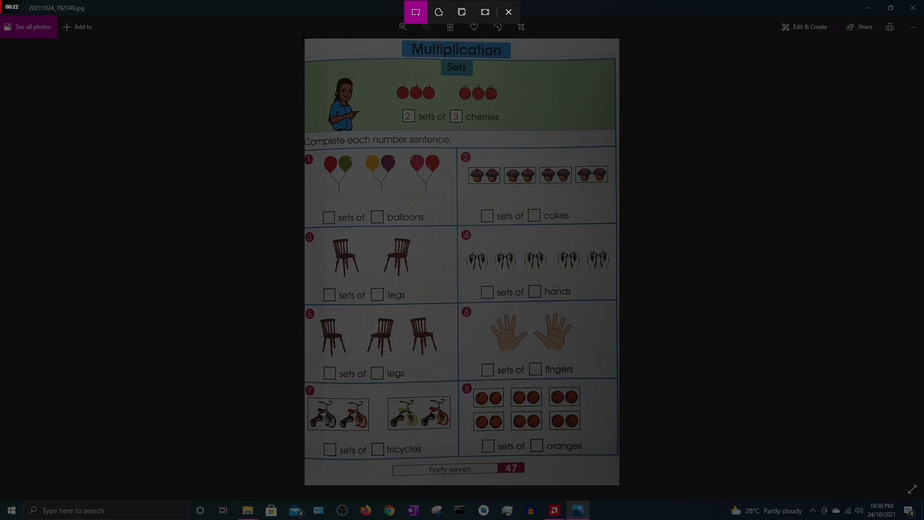
pyautogui.moveTo(303, 37)
pyautogui.mouseDown()
pyautogui.moveTo(323, 54)
pyautogui.moveTo(618, 147)
pyautogui.mouseUp()
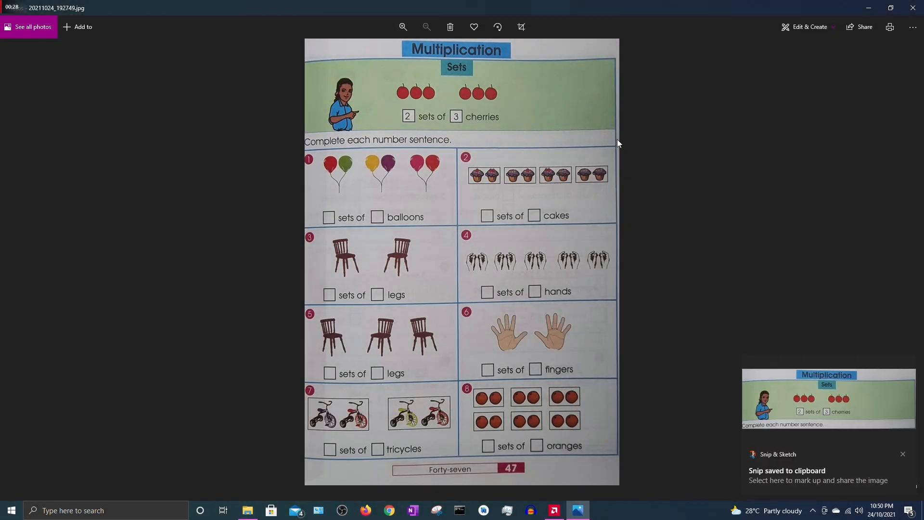
pyautogui.click(772, 393)
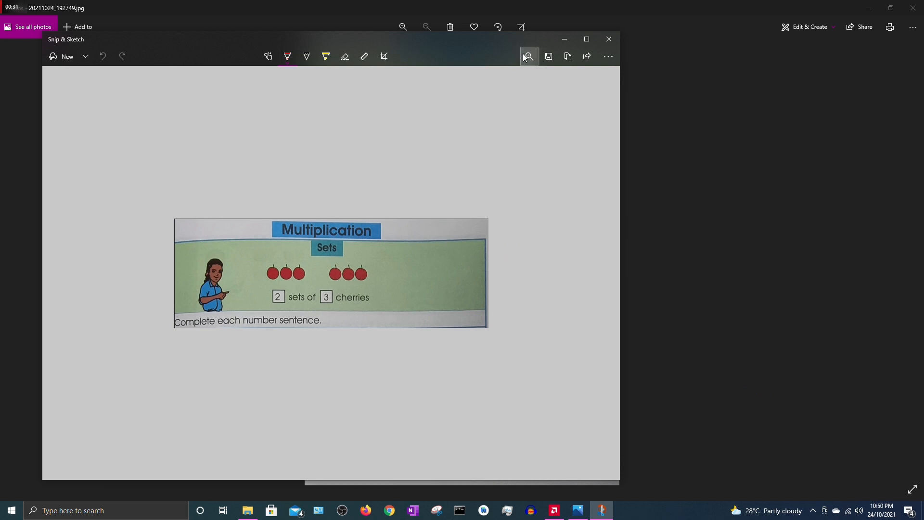
# Step: Save the snip as a PNG named 01 in the 002 folder and close Snip & Sketch
pyautogui.click(548, 57)
pyautogui.doubleClick(184, 111)
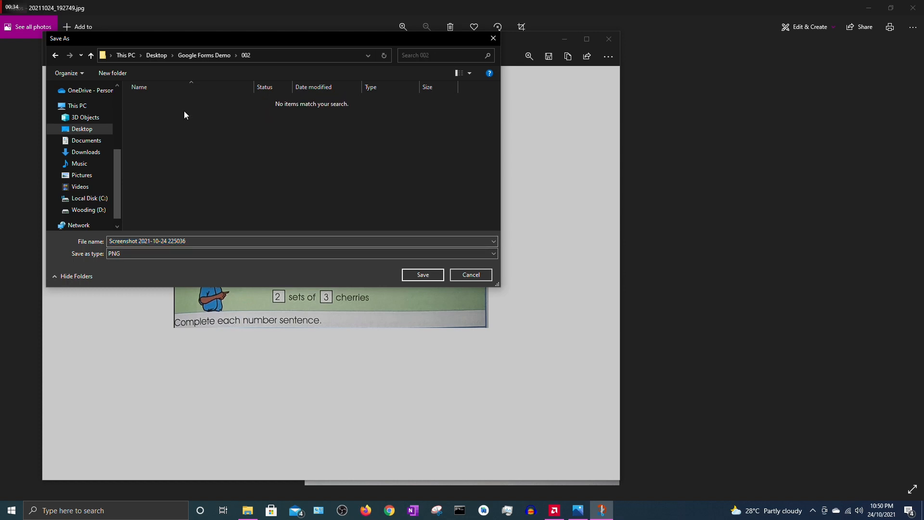
pyautogui.write('01')
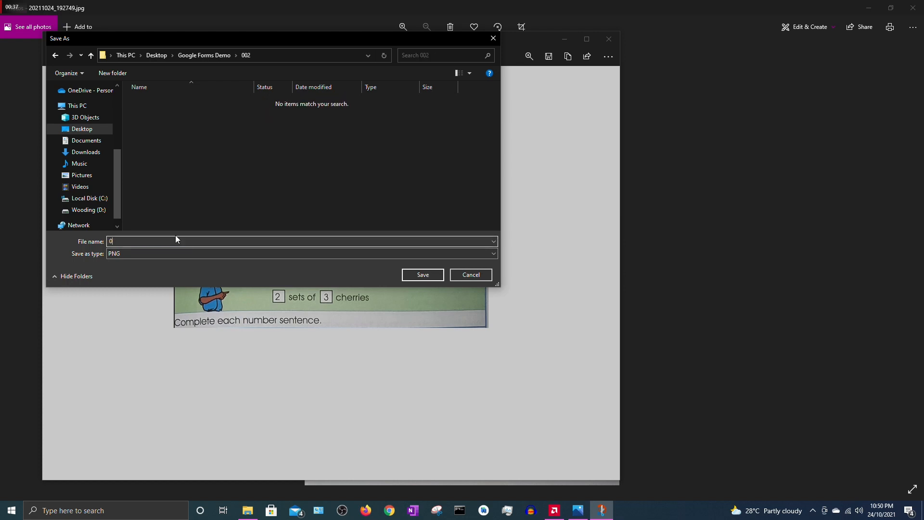
pyautogui.click(421, 275)
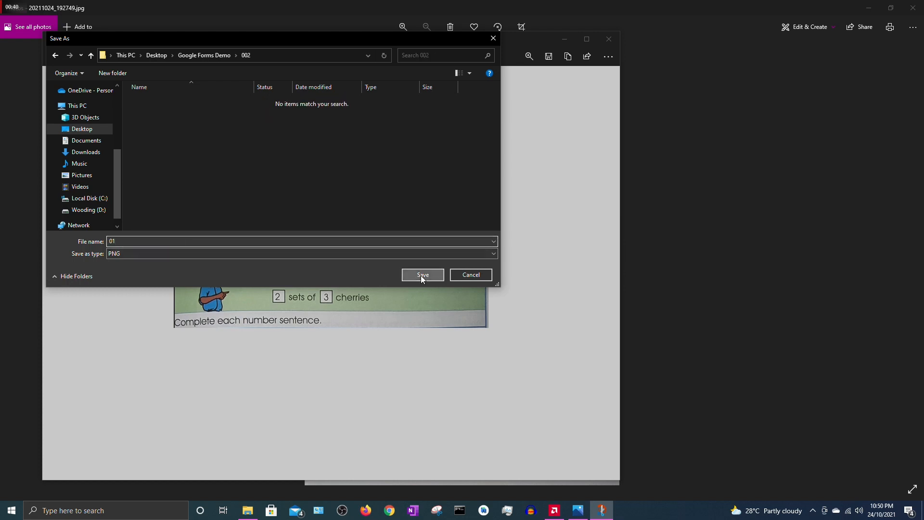
pyautogui.click(609, 39)
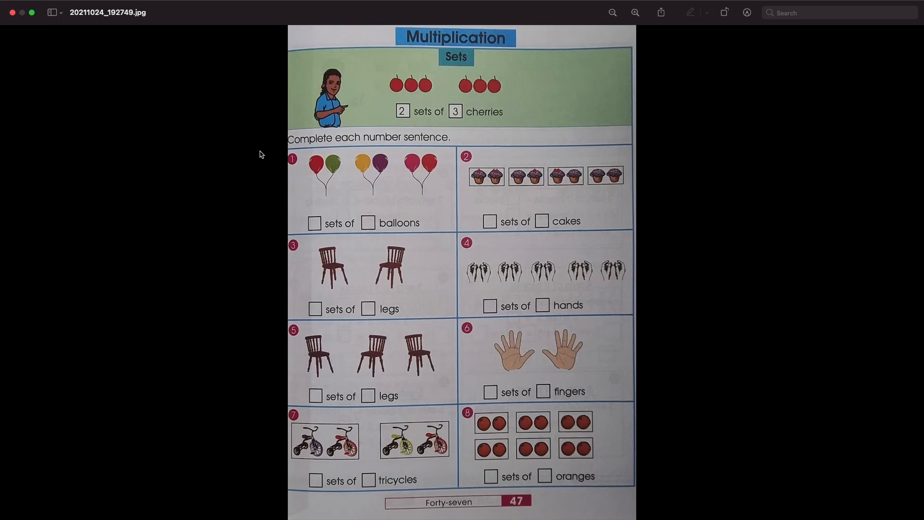
# Step: In macOS Preview, capture the worksheet's heading area and the question 1 balloons cell as separate screenshots
pyautogui.moveTo(287, 25); pyautogui.dragTo(637, 145)
pyautogui.click(637, 147)
pyautogui.moveTo(288, 149); pyautogui.dragTo(458, 234)
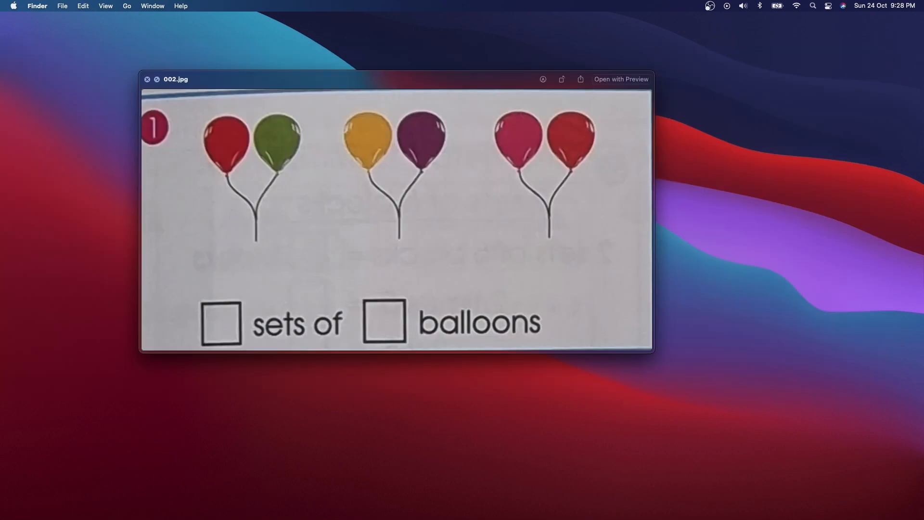
# Step: Look through the cropped question images one by one, starting with 002.jpg
pyautogui.press('Right')
pyautogui.press('Right')
pyautogui.press('Right')
pyautogui.press('Right')
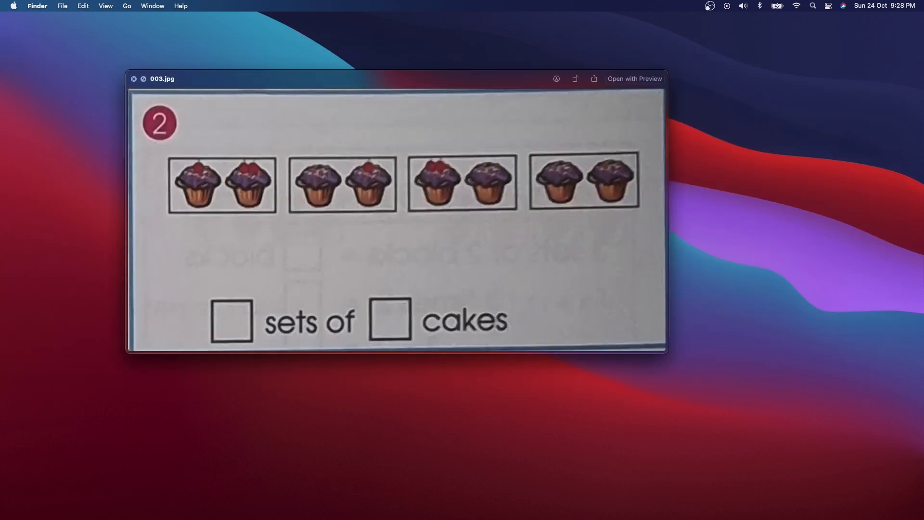
pyautogui.press('Right')
pyautogui.press('Right')
pyautogui.press('Right')
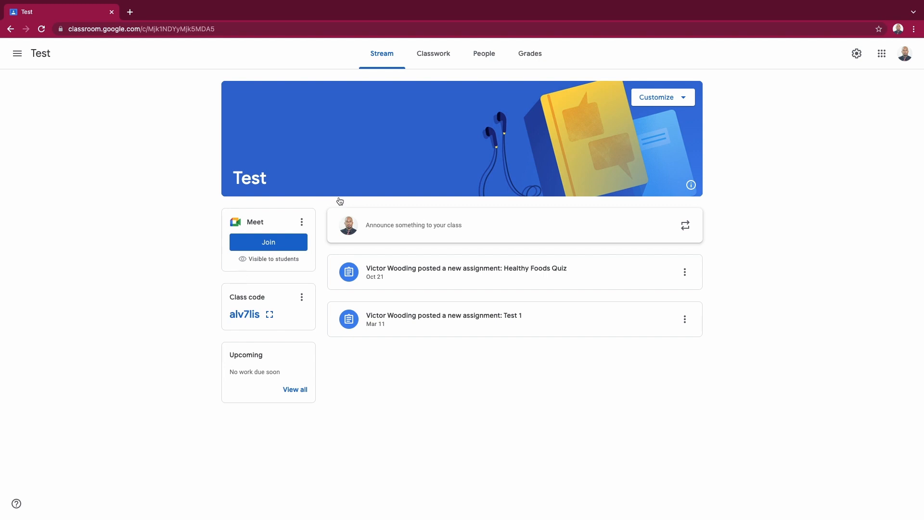
# Step: In Google Classroom, create a quiz assignment in the Test class's classwork and open its attached Blank Quiz form
pyautogui.click(439, 59)
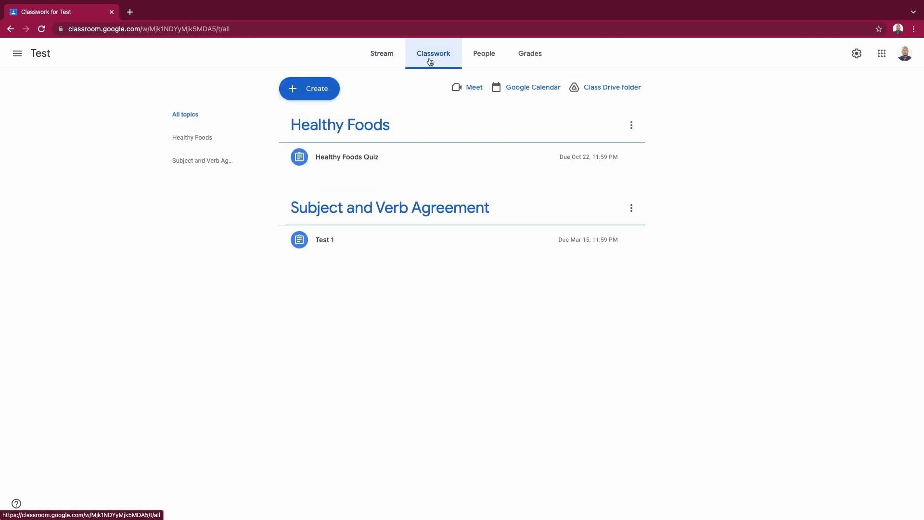
pyautogui.click(324, 89)
pyautogui.click(326, 142)
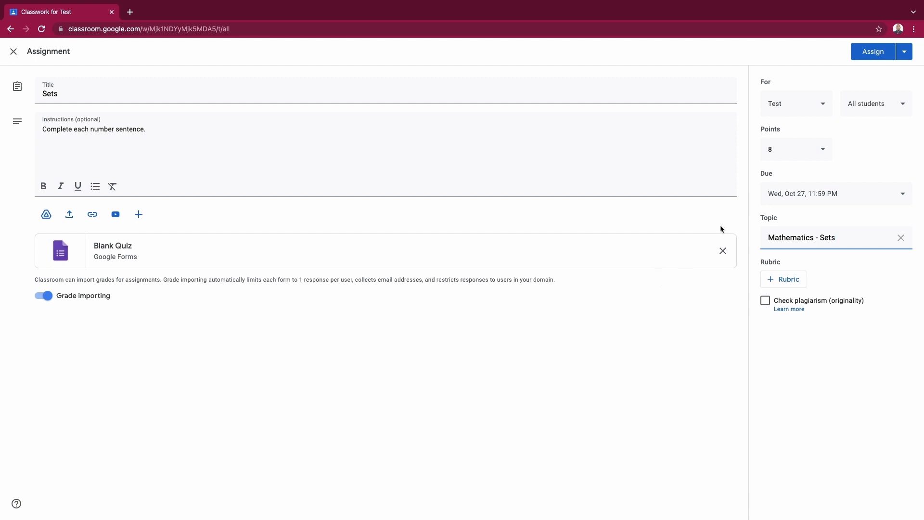
pyautogui.click(648, 252)
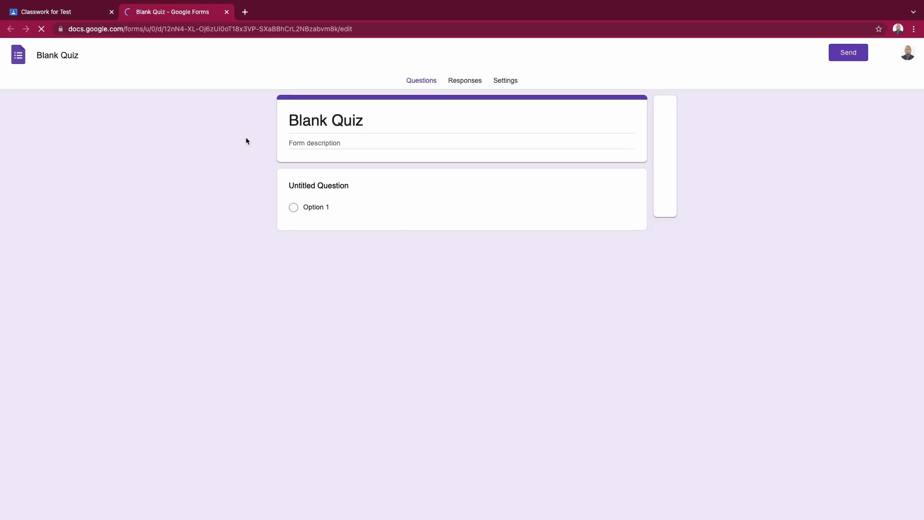
# Step: Replace the form's title with "Sets 01"
pyautogui.click(311, 120)
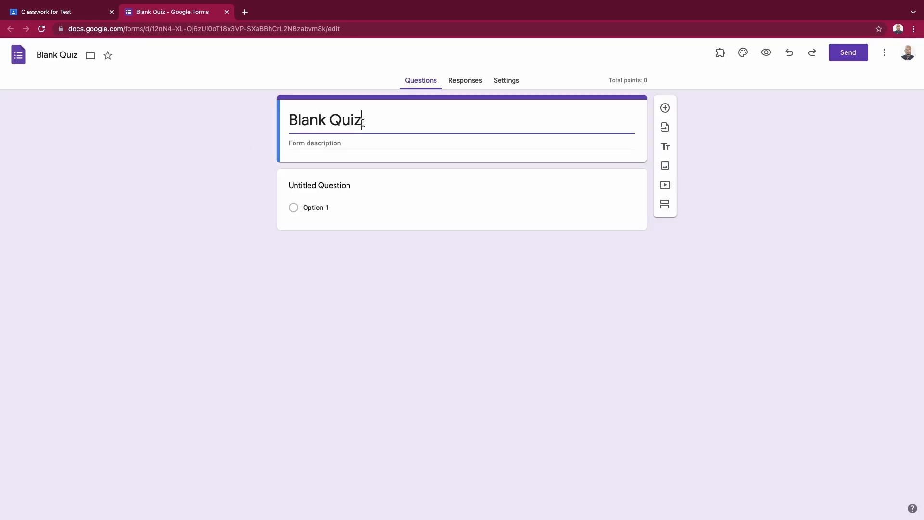
pyautogui.moveTo(363, 122); pyautogui.dragTo(279, 121)
pyautogui.write('Sets')
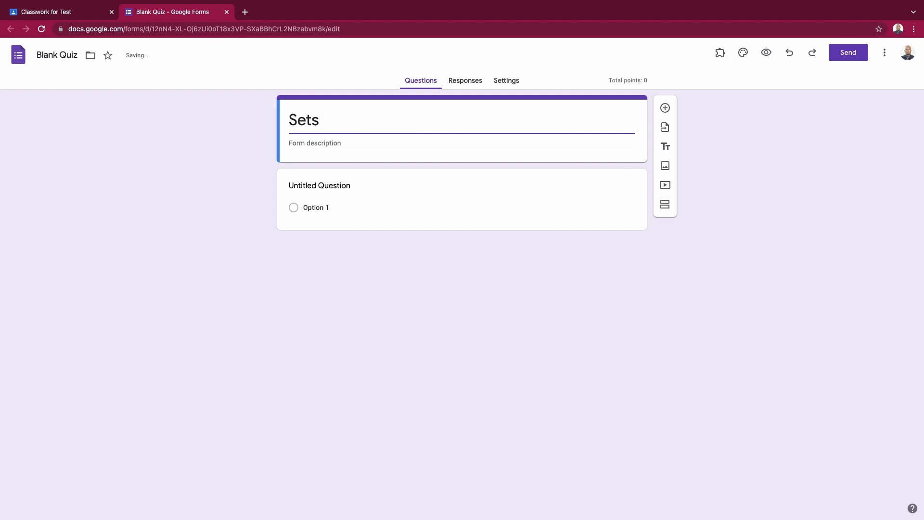
pyautogui.write(' 01')
# Step: Set the quiz to release grades later, after manual review, and return to the questions
pyautogui.click(505, 83)
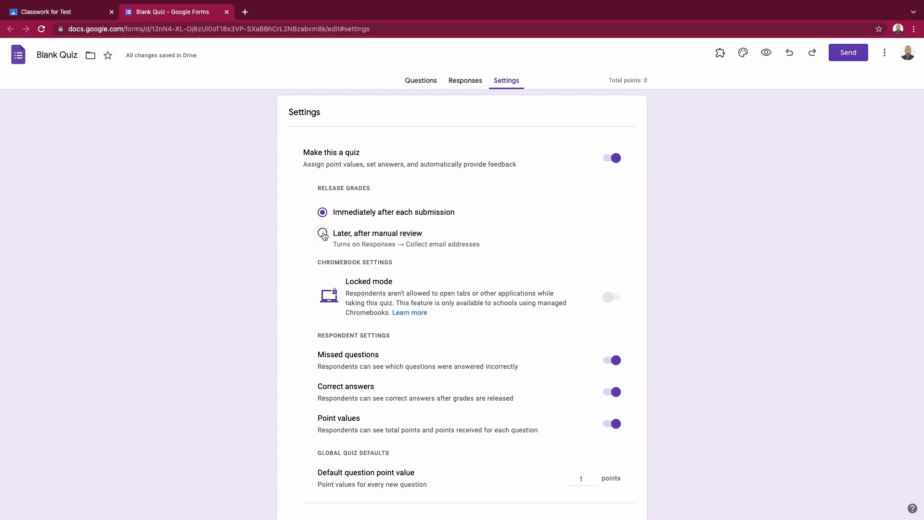
pyautogui.click(322, 233)
pyautogui.click(418, 82)
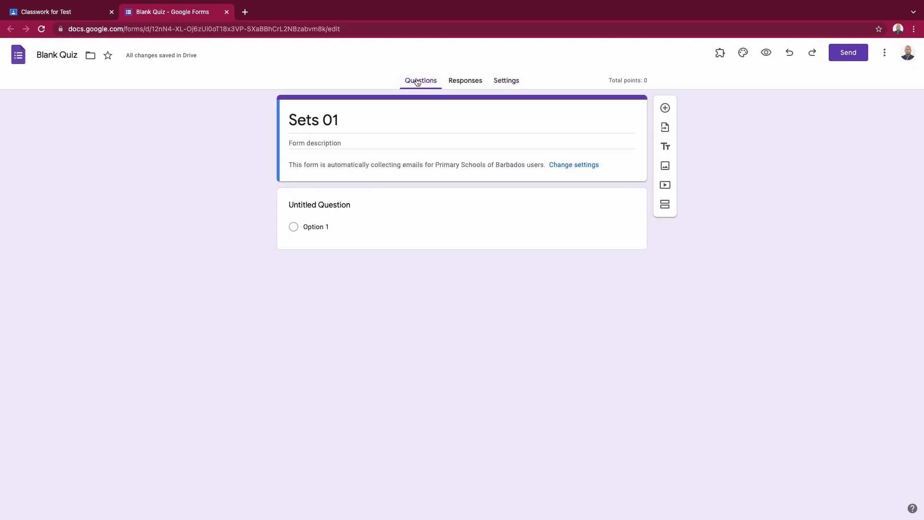
# Step: Apply the illustrated bookshelf image from the Work and School themes as the form's header
pyautogui.click(743, 54)
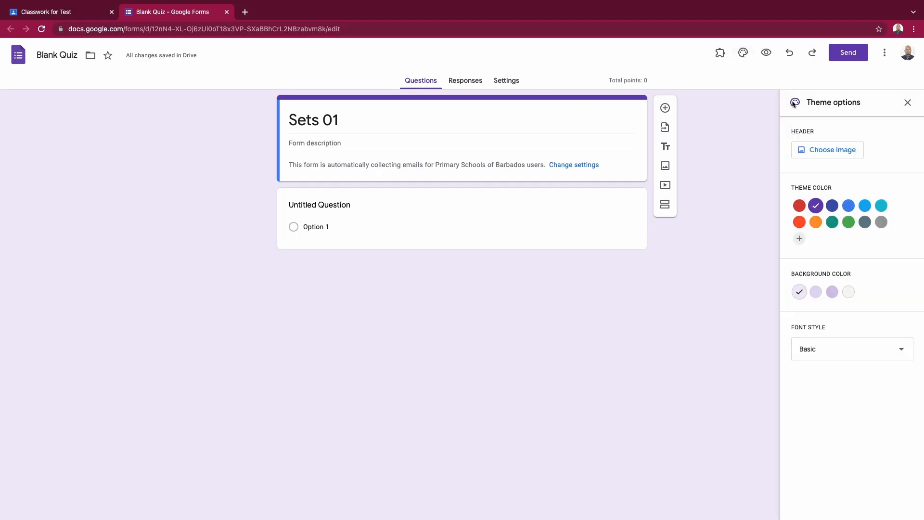
pyautogui.click(824, 150)
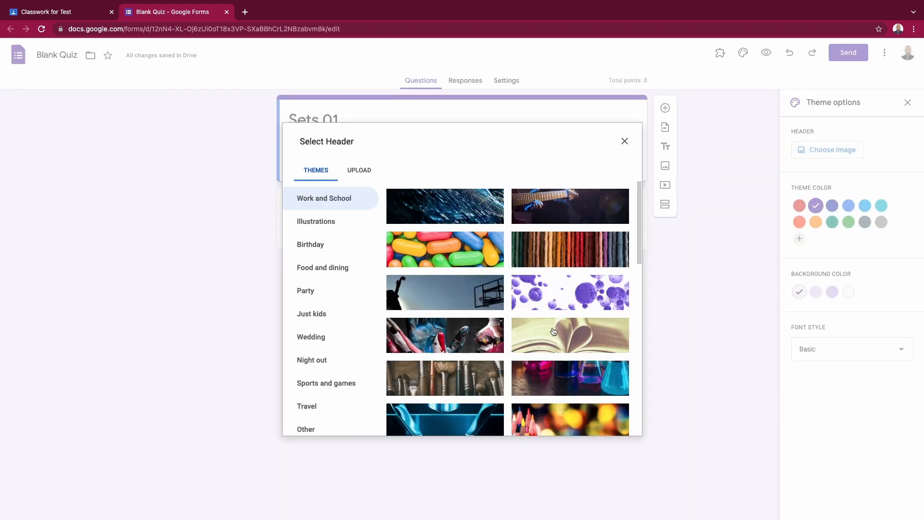
pyautogui.scroll(-3, 553, 331)
pyautogui.scroll(-10, 554, 331)
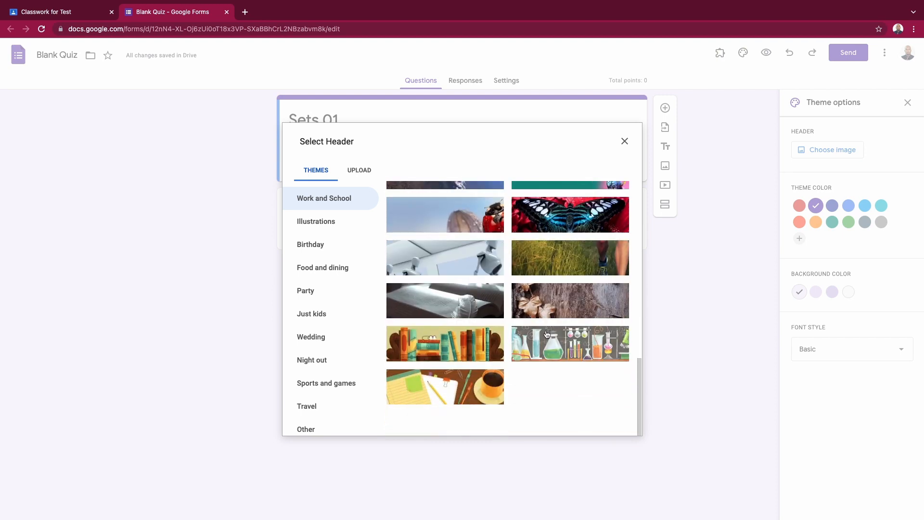
pyautogui.click(471, 346)
pyautogui.click(619, 422)
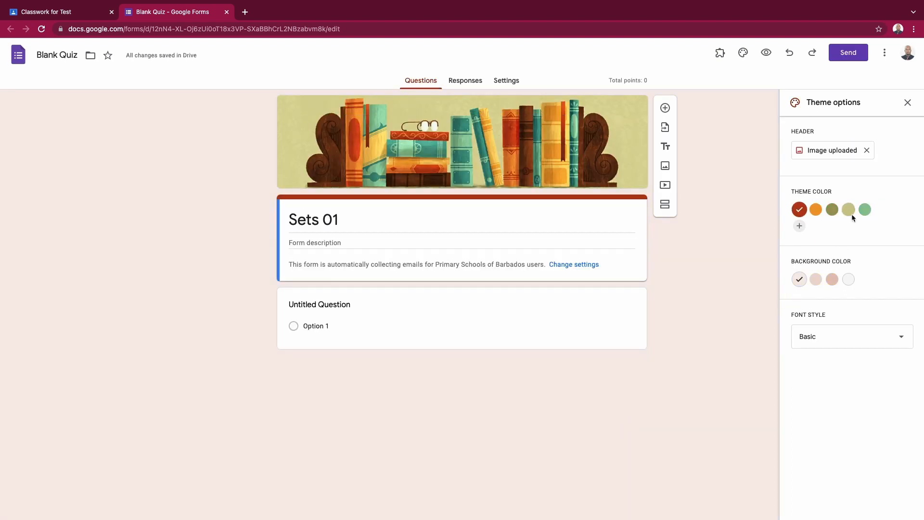
# Step: Change the form's theme colour to the pale olive swatch and its font style to Playful
pyautogui.click(850, 212)
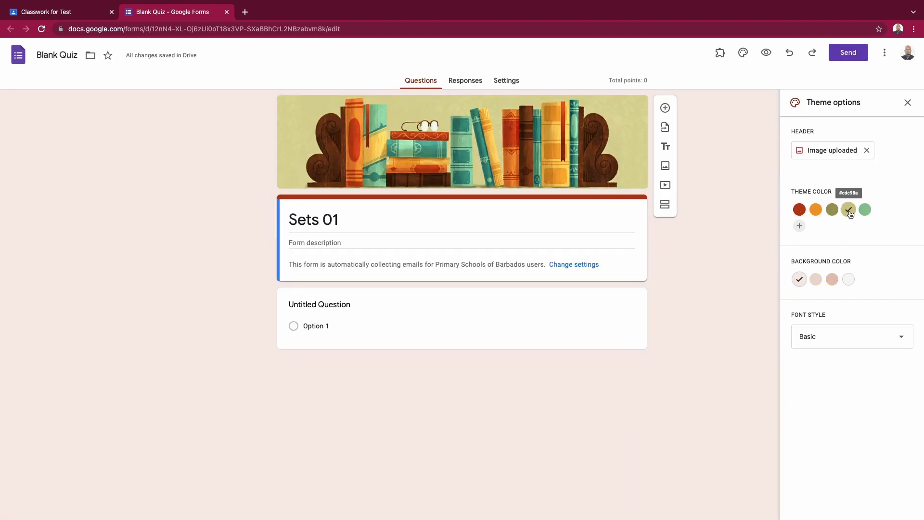
pyautogui.click(912, 334)
pyautogui.click(854, 406)
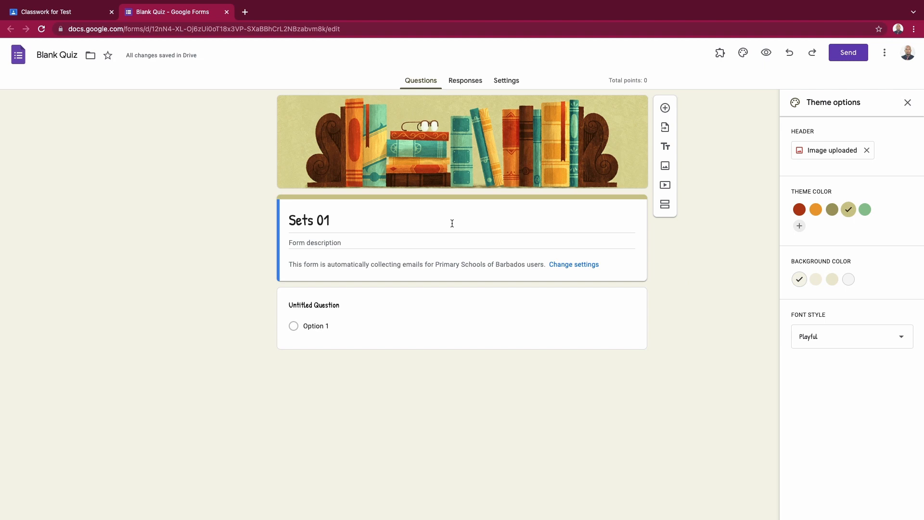
# Step: Enter "Complete each number sentence." as the form description
pyautogui.click(379, 240)
pyautogui.write('Comp')
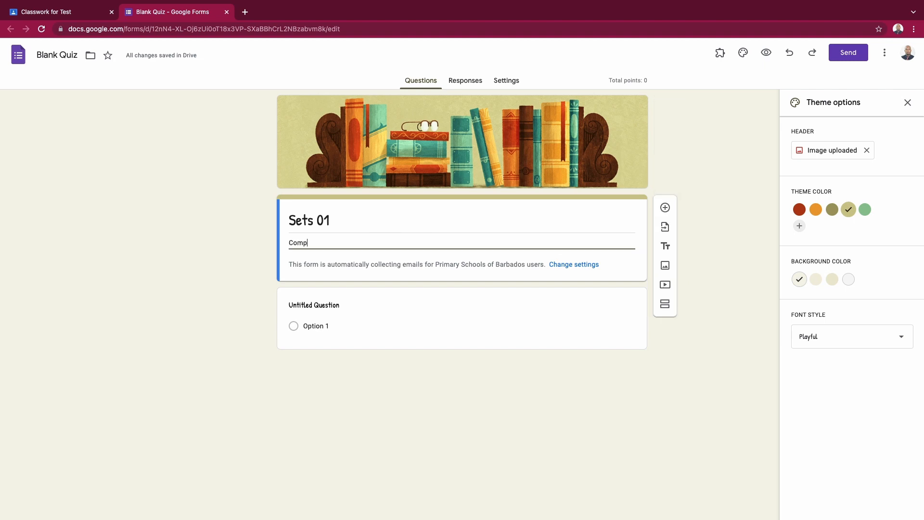
pyautogui.write('lete each number')
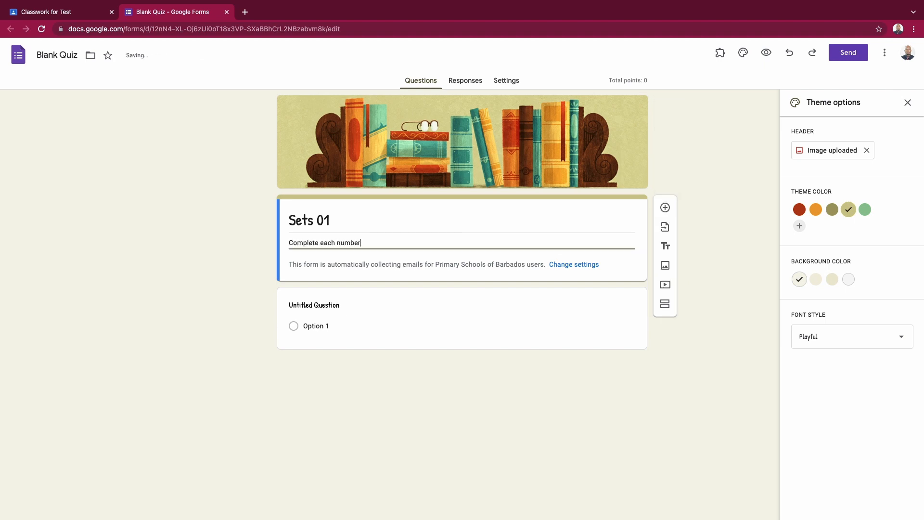
pyautogui.write(' sentence.')
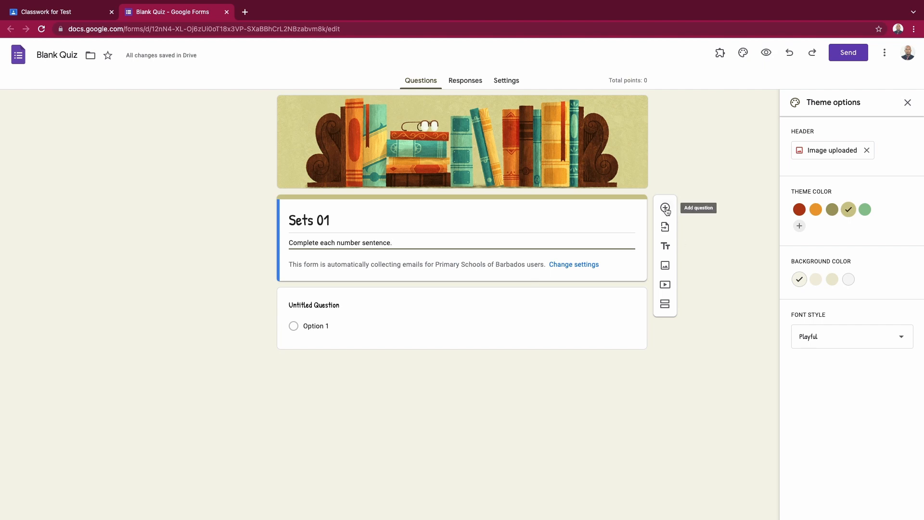
# Step: Upload the cropped Multiplication heading image with the cherries example below the form's title section
pyautogui.click(665, 266)
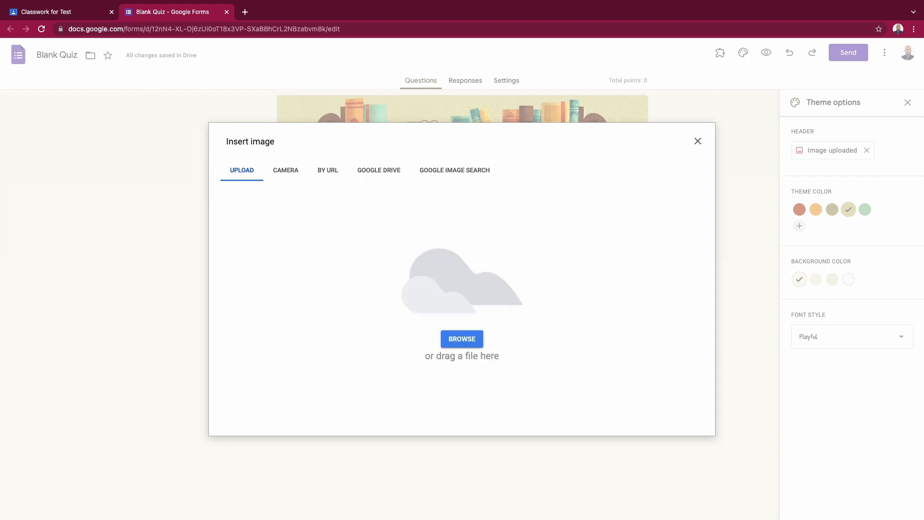
pyautogui.moveTo(0, 154); pyautogui.dragTo(454, 246)
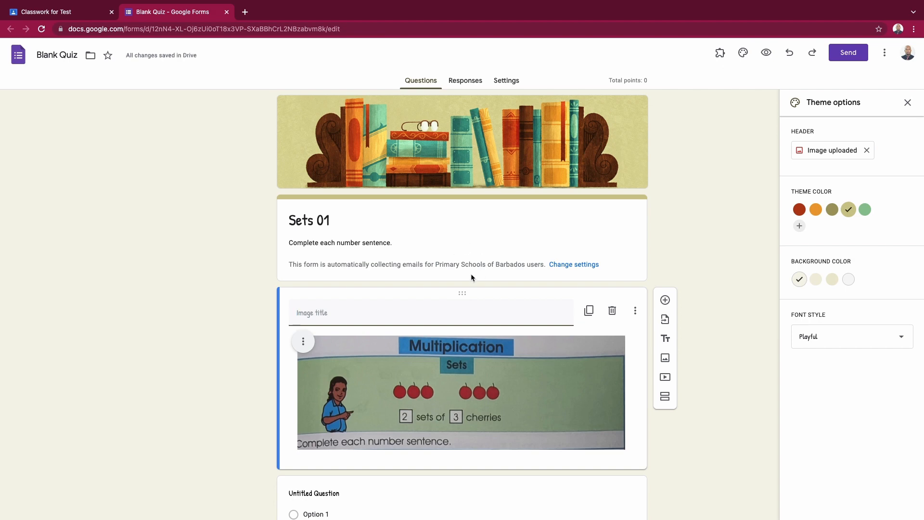
pyautogui.scroll(-2, 506, 319)
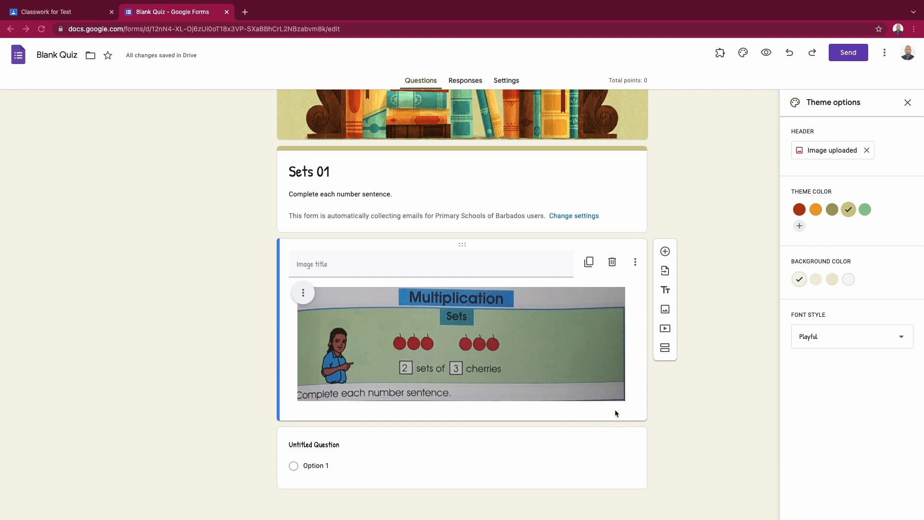
pyautogui.click(700, 365)
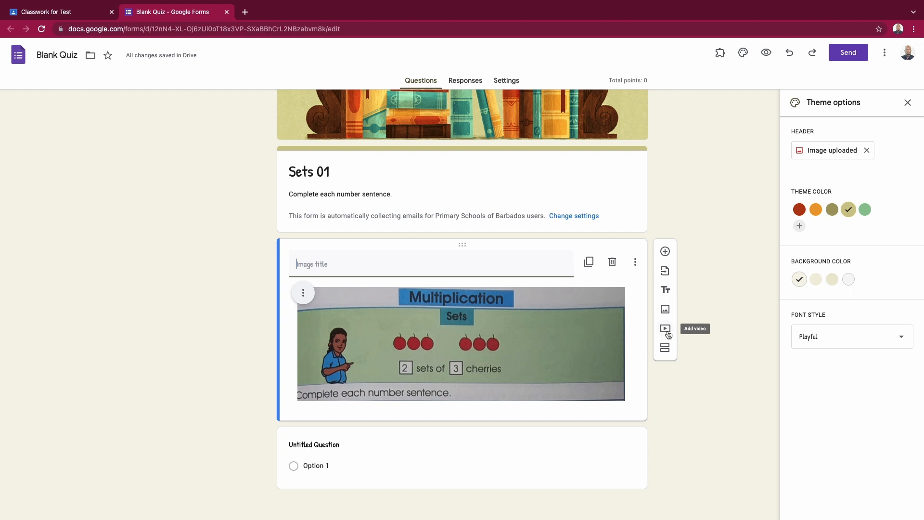
# Step: Search YouTube for "mathematics sets grade 1" and insert the "What is a Set?" Kinder Mathematics video below the image
pyautogui.click(666, 329)
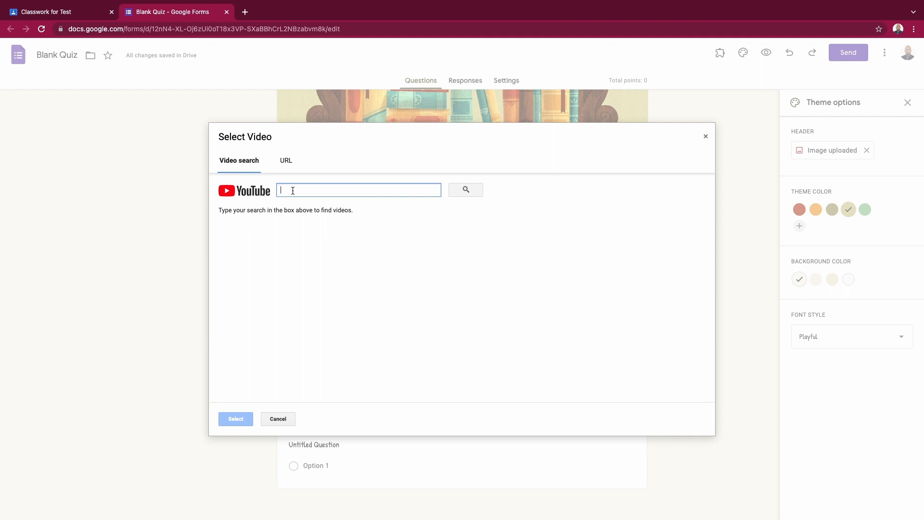
pyautogui.write('mathematics sets grade 1')
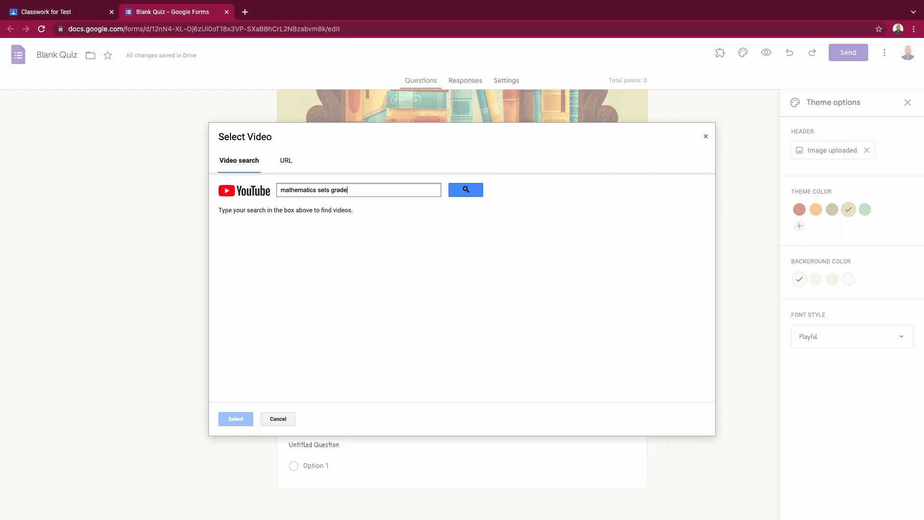
pyautogui.click(473, 192)
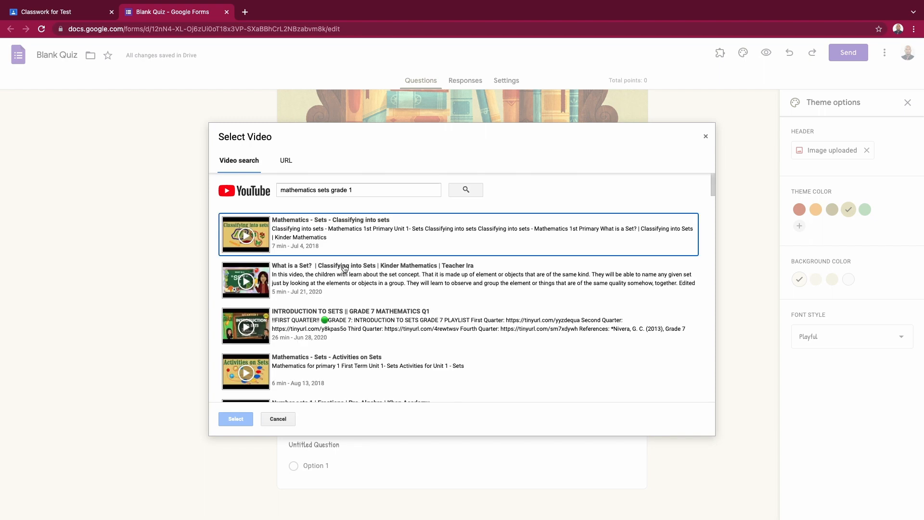
pyautogui.click(270, 279)
pyautogui.click(233, 420)
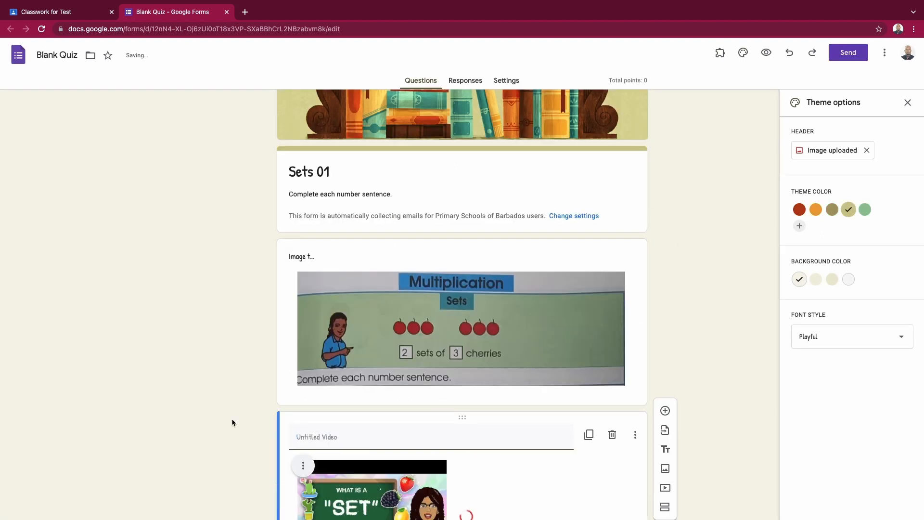
pyautogui.scroll(-4, 369, 417)
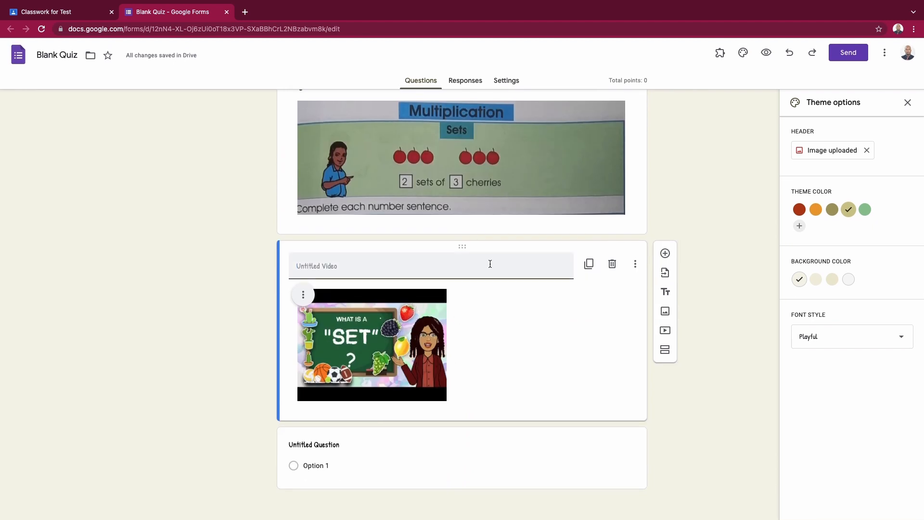
# Step: Move the "What is a Set?" video above the Multiplication image, directly below the form's title section
pyautogui.scroll(2, 490, 256)
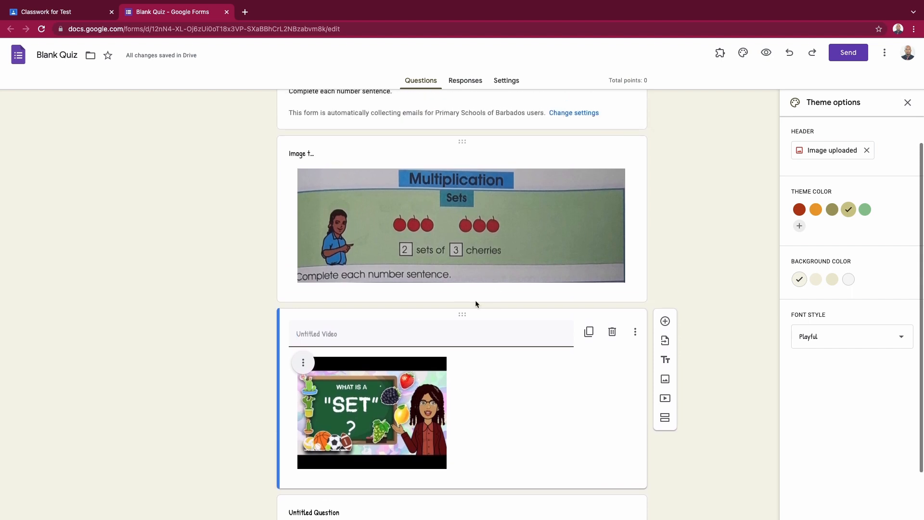
pyautogui.moveTo(469, 314); pyautogui.dragTo(458, 140)
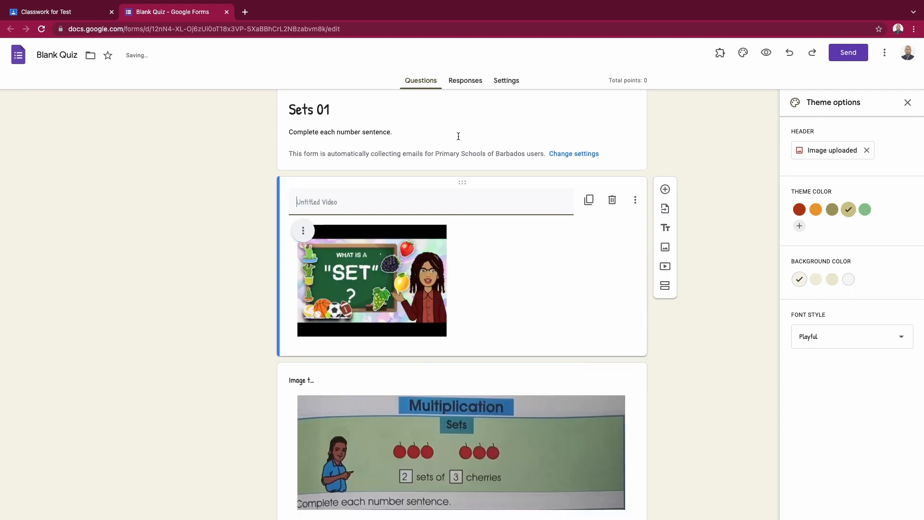
# Step: Preview the form to check its header, description, video and image order, and return to the form editor
pyautogui.click(744, 54)
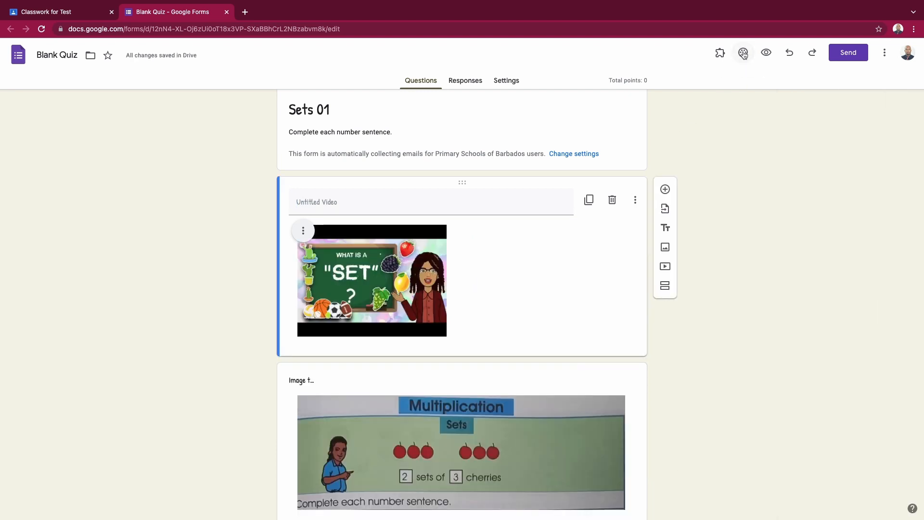
pyautogui.click(744, 54)
pyautogui.click(766, 53)
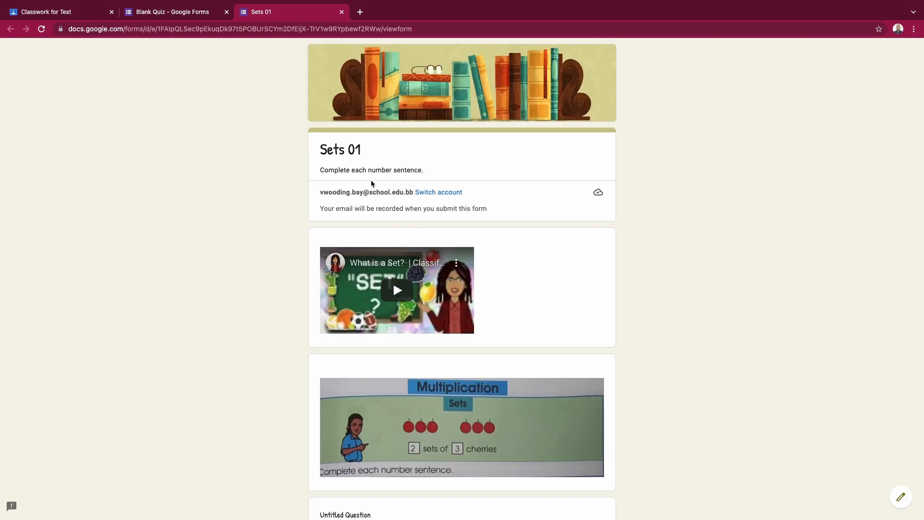
pyautogui.scroll(-3, 465, 383)
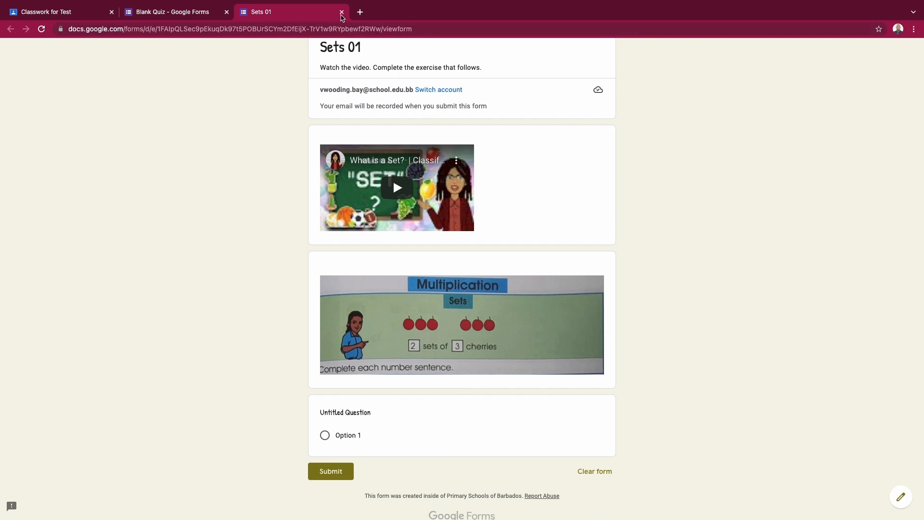
pyautogui.click(342, 12)
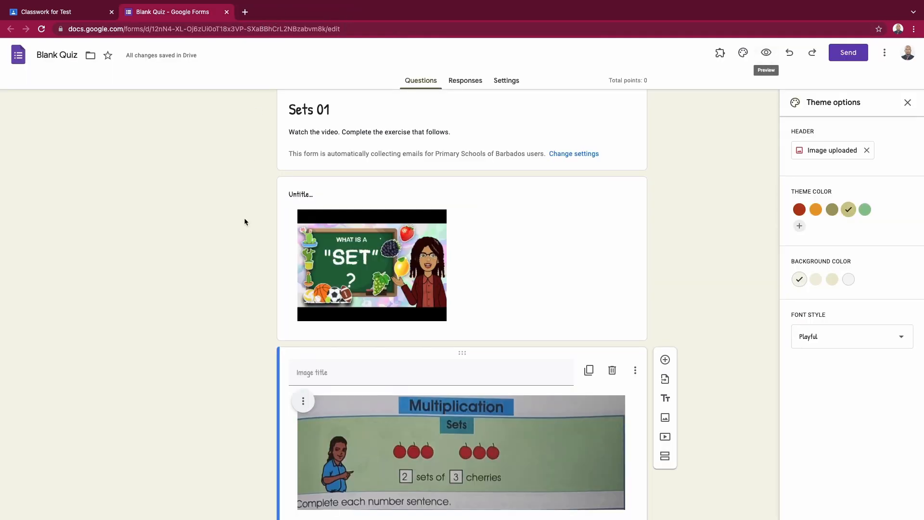
# Step: Change the untitled question to Short answer and insert the cropped image of worksheet item 1 with the balloons
pyautogui.scroll(-3, 244, 219)
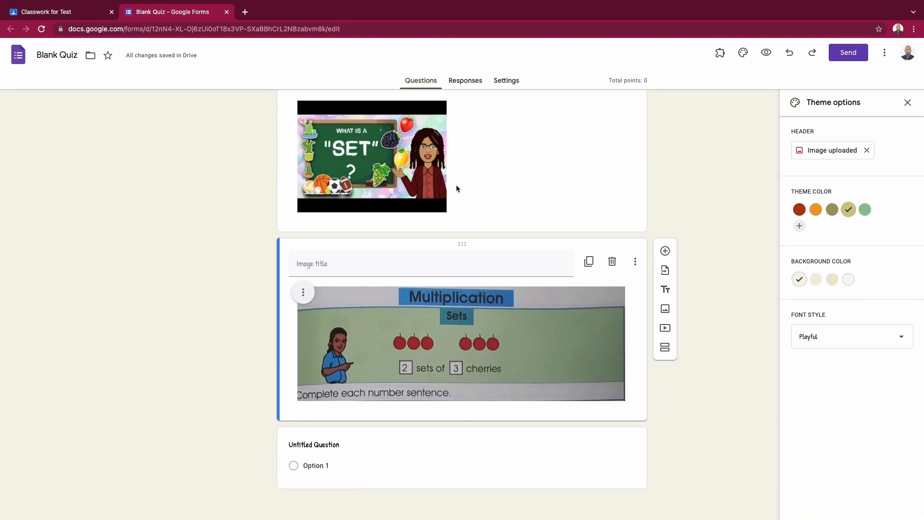
pyautogui.click(551, 456)
pyautogui.scroll(-1, 704, 365)
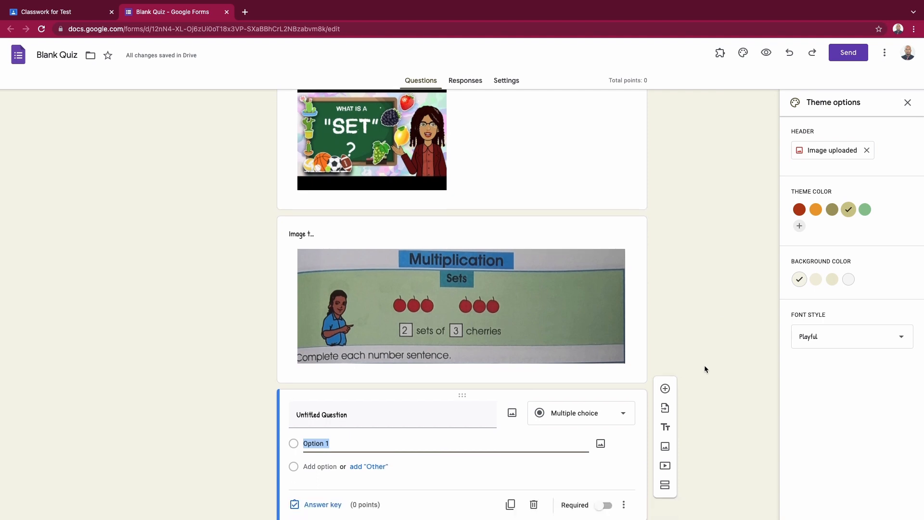
pyautogui.click(622, 383)
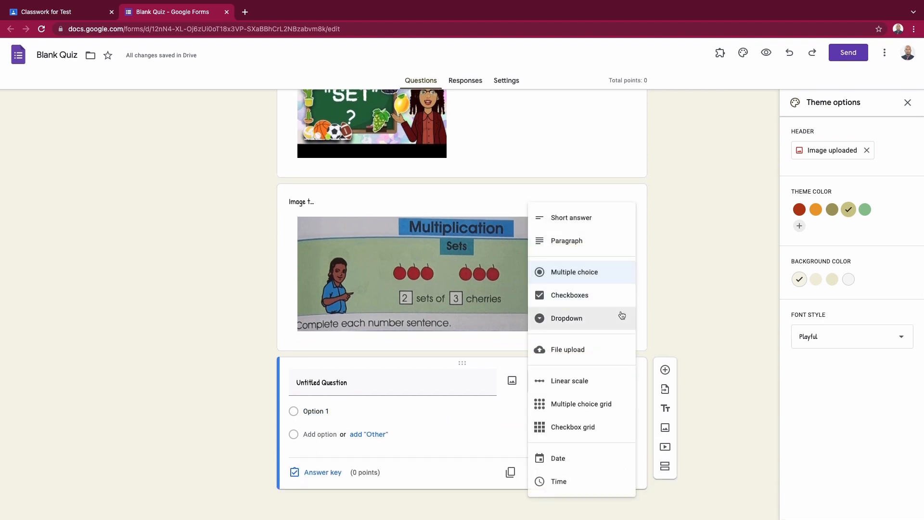
pyautogui.click(607, 221)
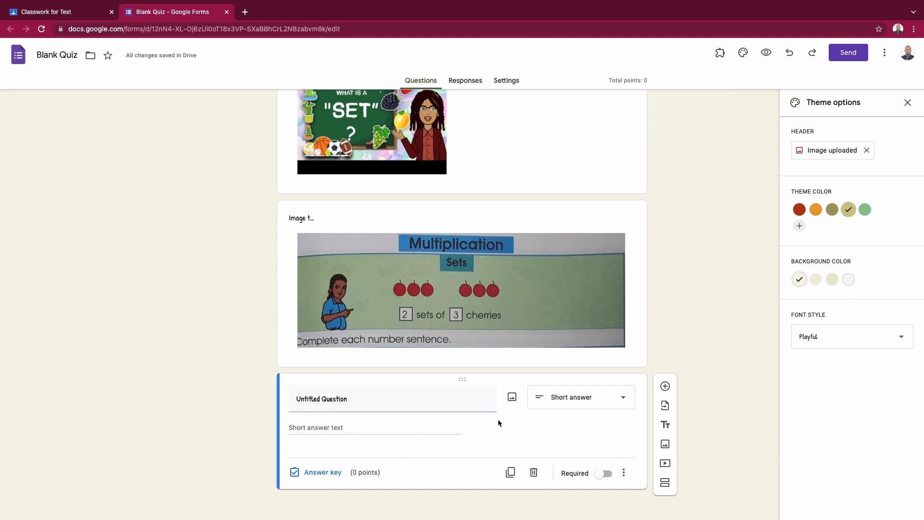
pyautogui.click(513, 398)
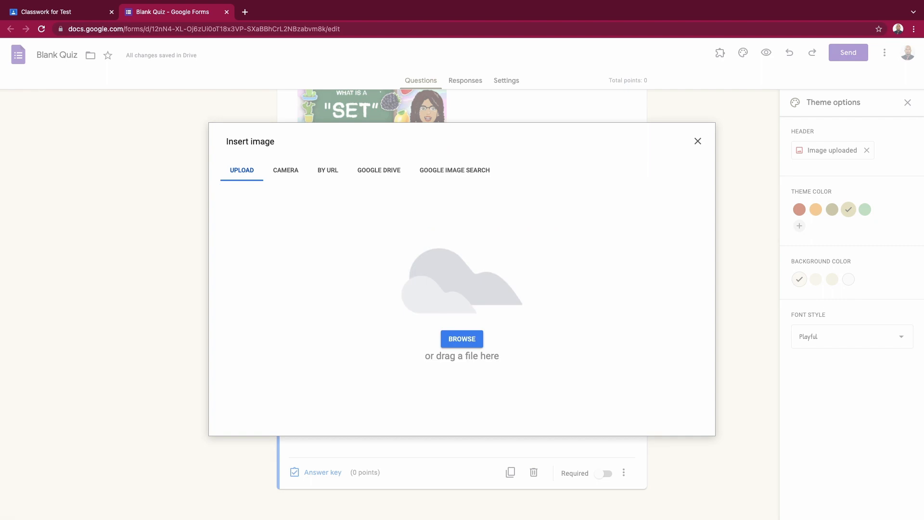
pyautogui.moveTo(151, 165); pyautogui.dragTo(491, 281)
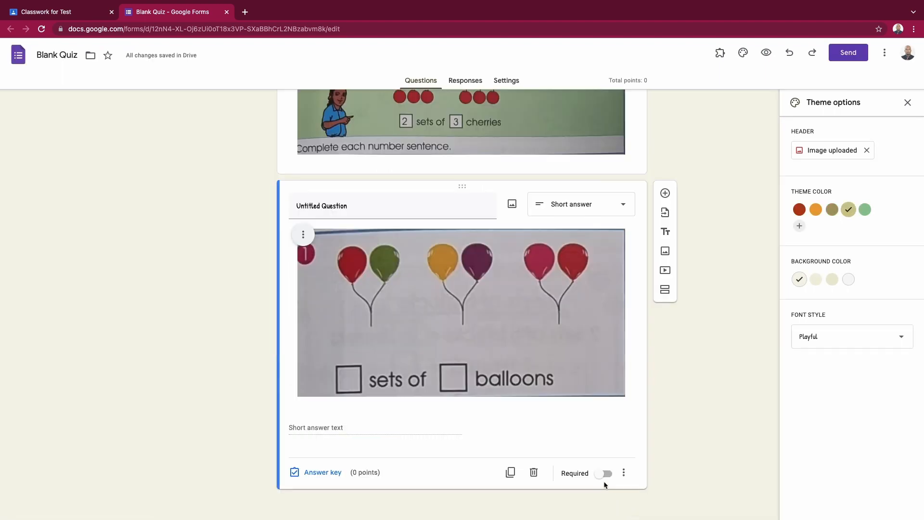
# Step: Make the balloons question required and enter "3 sets of 2 balloons" as its correct answer
pyautogui.click(602, 473)
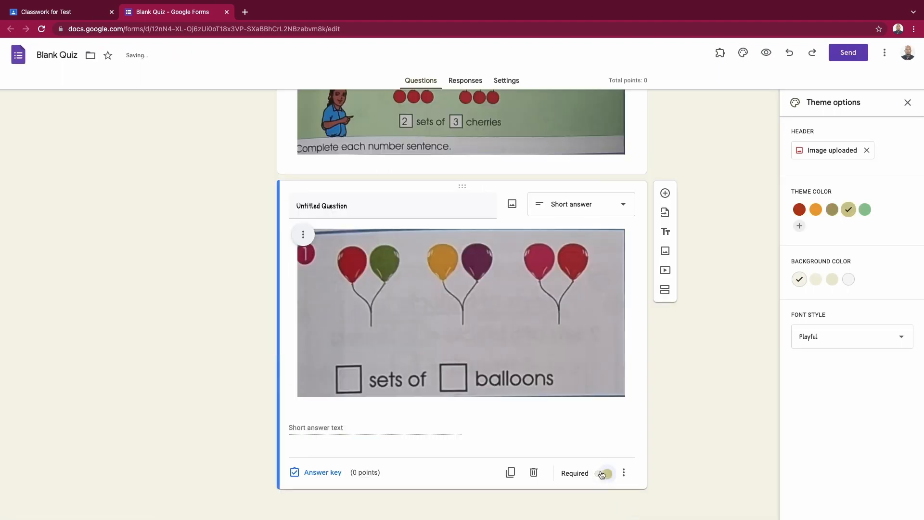
pyautogui.click(311, 473)
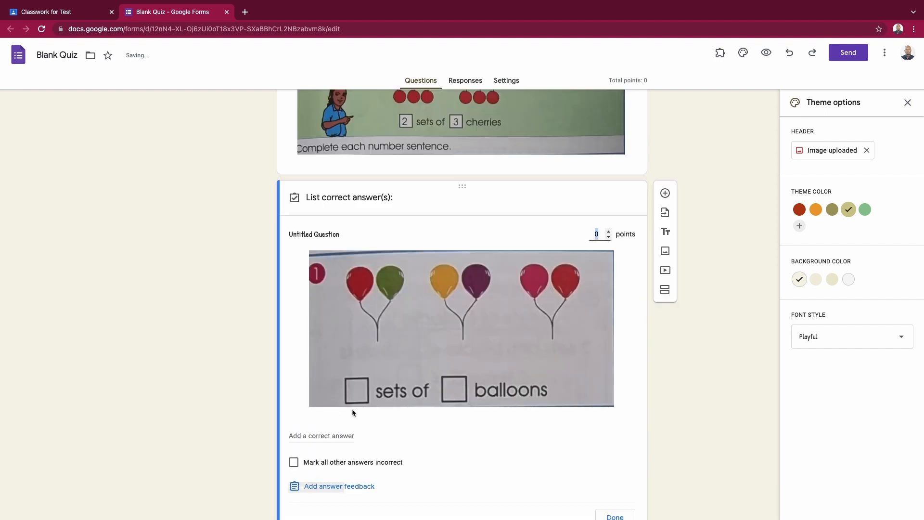
pyautogui.scroll(-1, 349, 463)
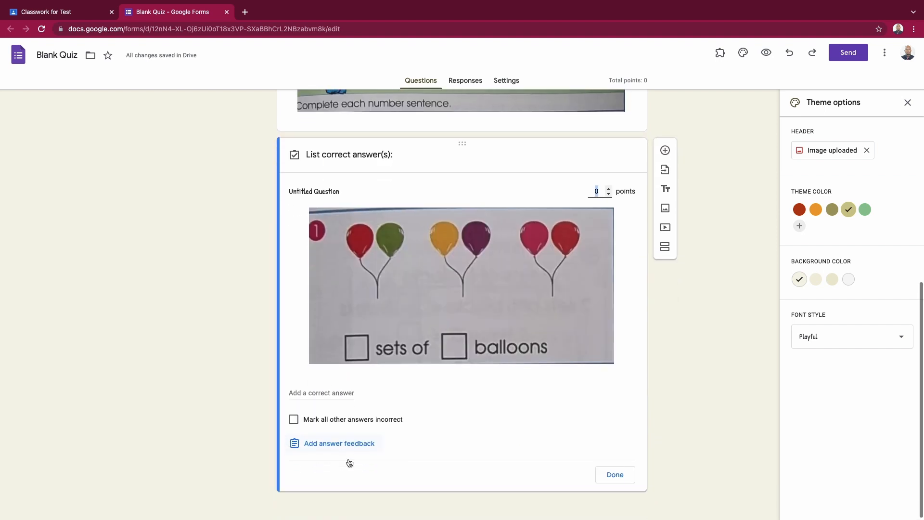
pyautogui.click(338, 391)
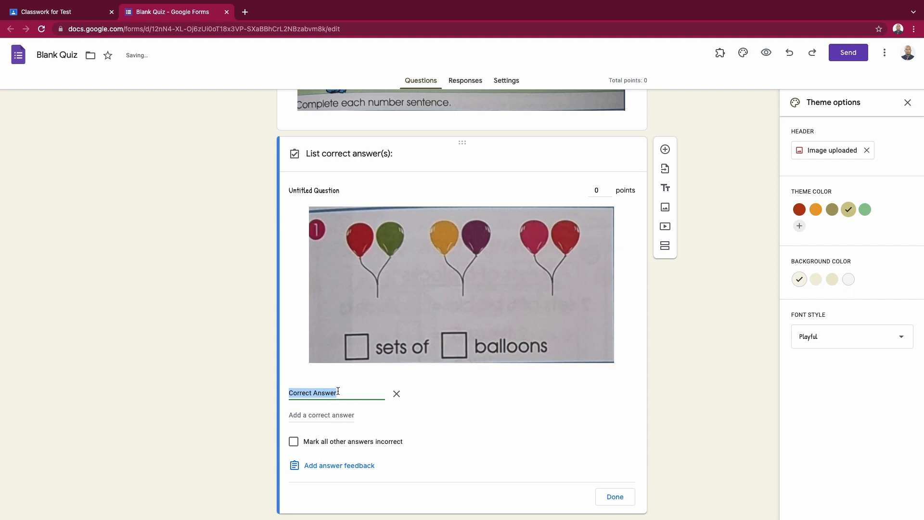
pyautogui.write('3 set')
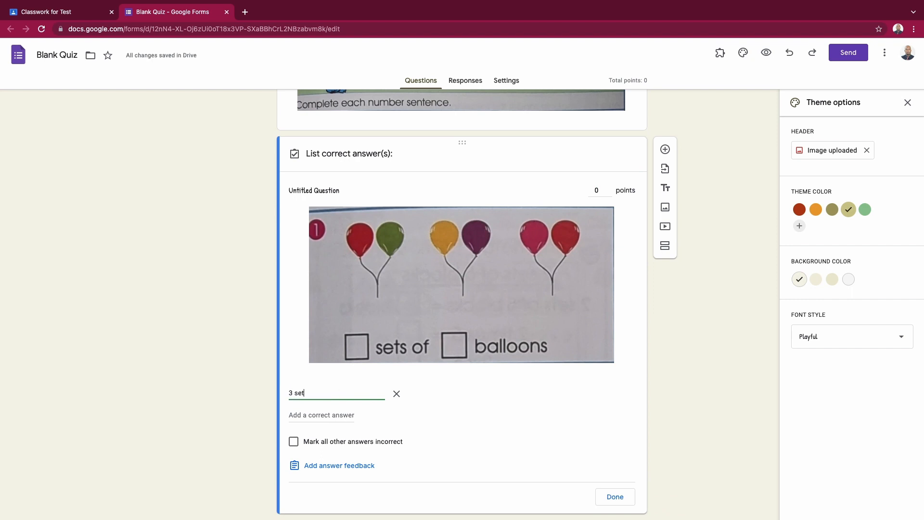
pyautogui.write('s of 2 balloons')
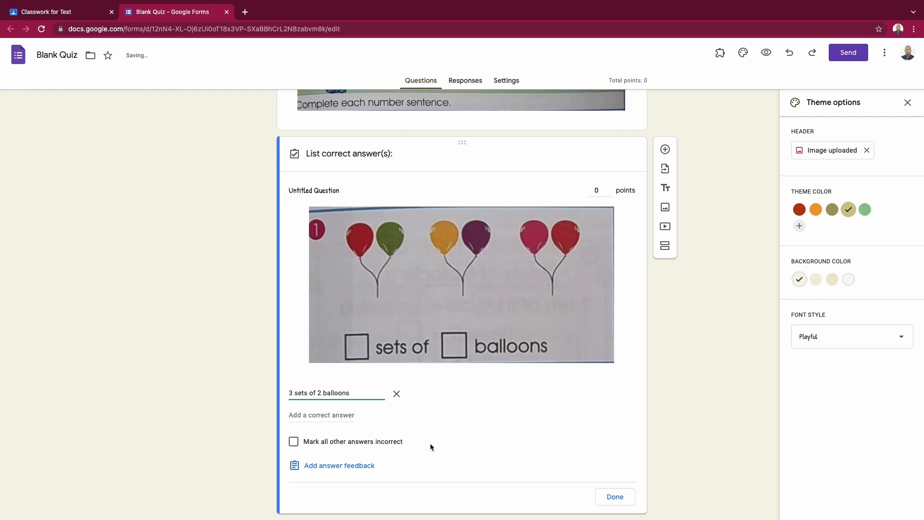
# Step: Set the balloons question's value to 1 point and finish its answer key
pyautogui.scroll(1, 596, 458)
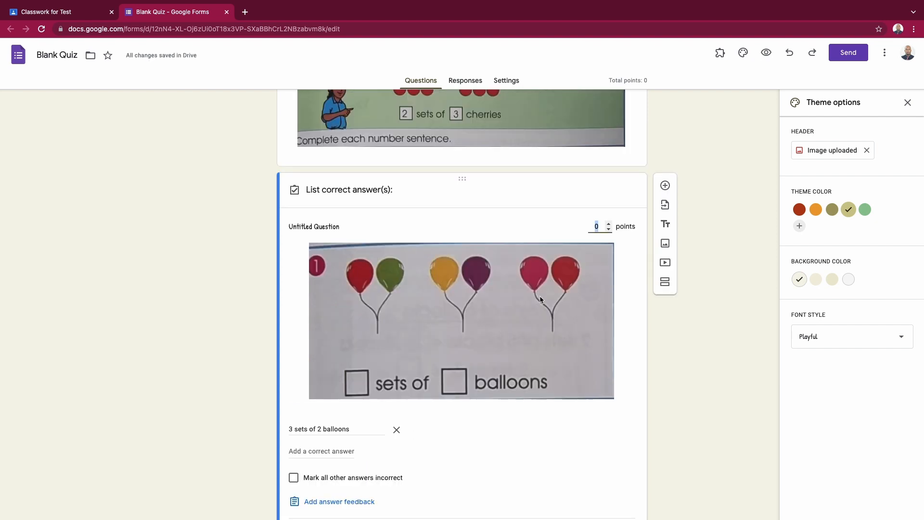
pyautogui.click(609, 224)
pyautogui.scroll(-1, 692, 374)
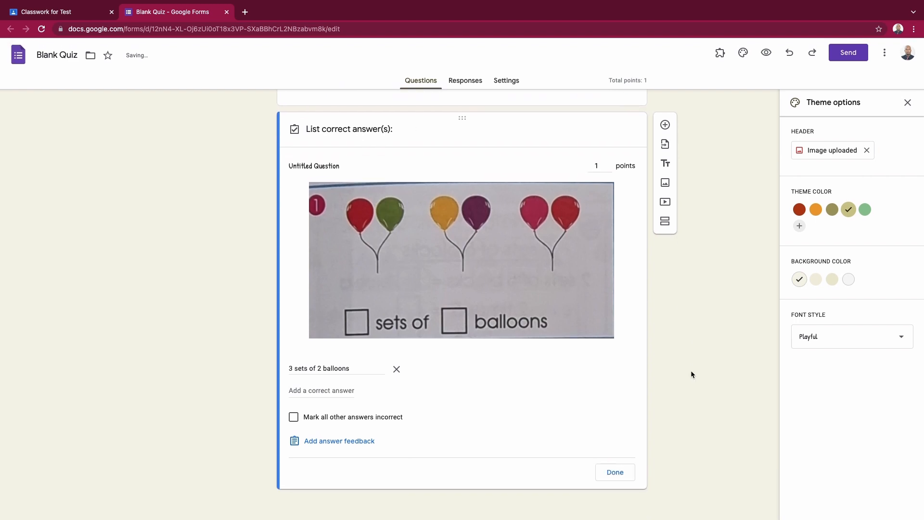
pyautogui.click(613, 470)
# Step: Add a second question with the cropped image of worksheet item 2 with the cakes and make it Short answer
pyautogui.click(667, 368)
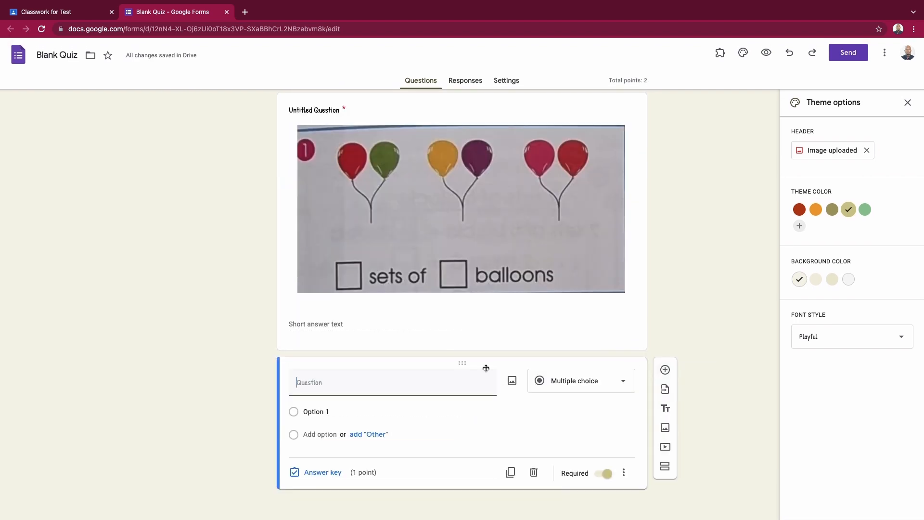
pyautogui.click(512, 378)
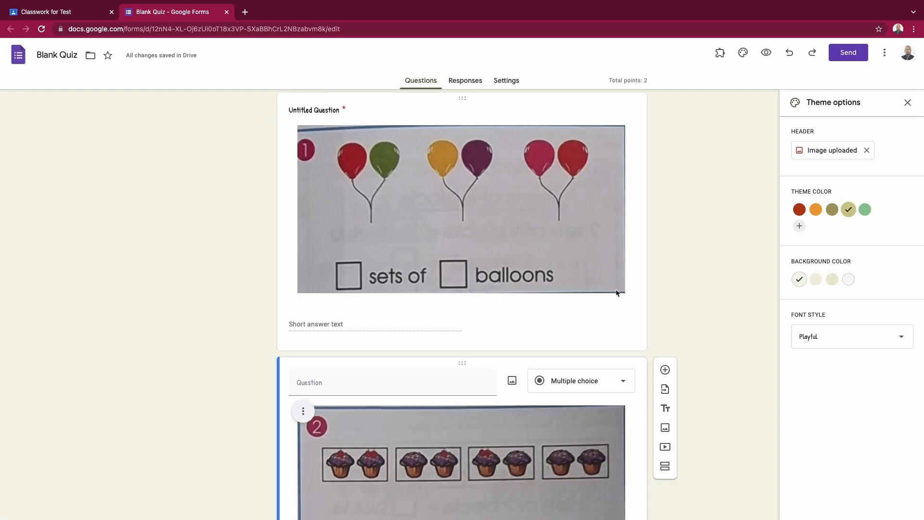
pyautogui.scroll(-4, 695, 370)
pyautogui.click(581, 194)
pyautogui.click(592, 141)
# Step: Enter "4 sets of 2 cakes" as the correct answer in the cakes question's answer key
pyautogui.click(323, 472)
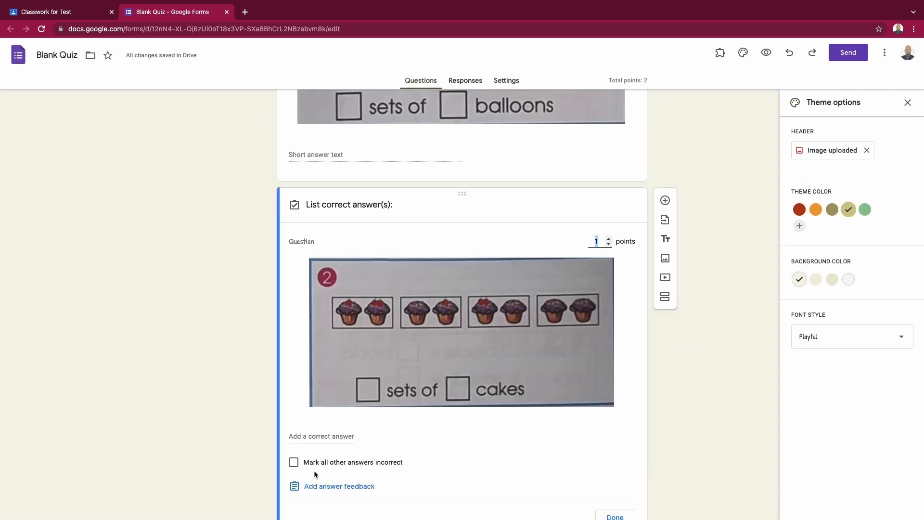
pyautogui.click(319, 436)
pyautogui.write('4 sets of 2 cakes')
pyautogui.scroll(-1, 423, 462)
pyautogui.click(616, 473)
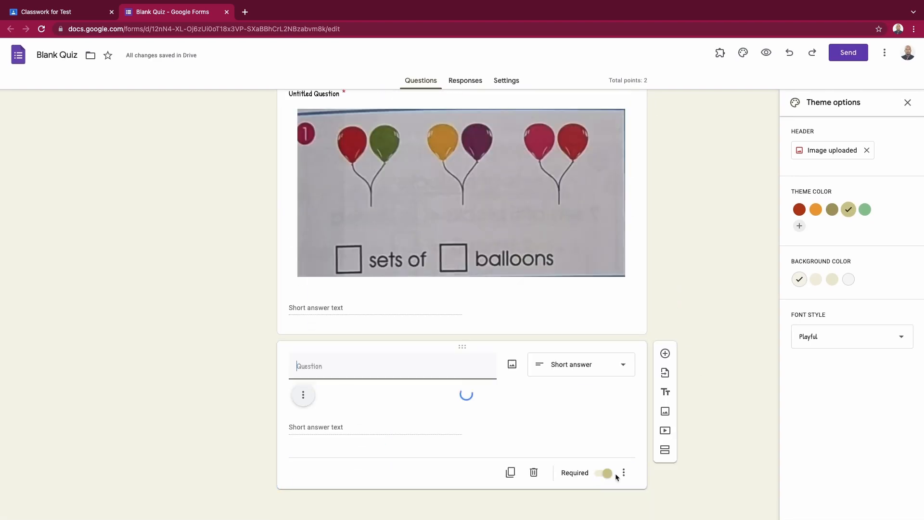
# Step: Preview the completed quiz and review the video, the example image and all the picture questions
pyautogui.click(766, 53)
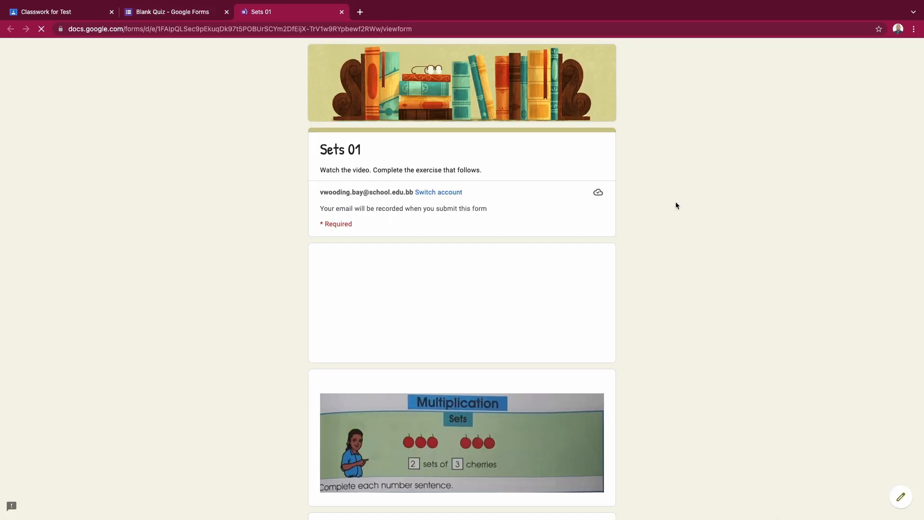
pyautogui.scroll(-2, 675, 202)
pyautogui.scroll(-5, 616, 231)
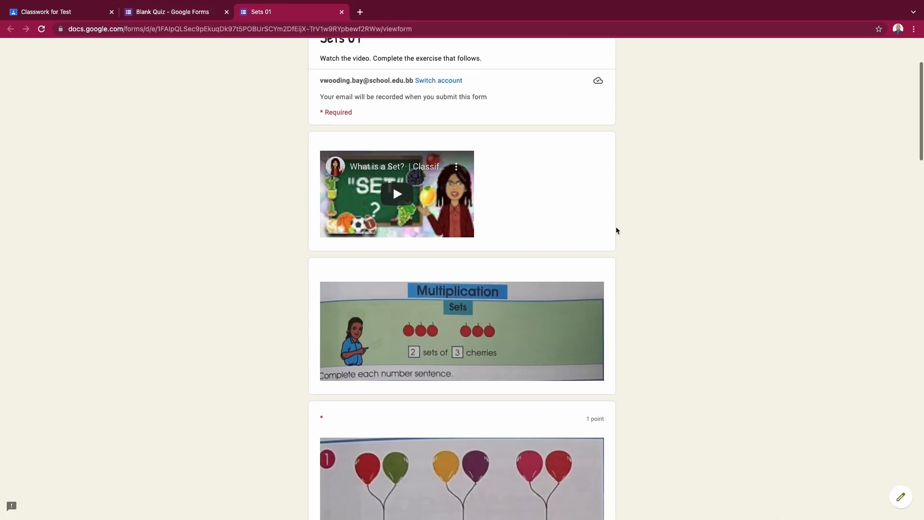
pyautogui.scroll(-4, 616, 231)
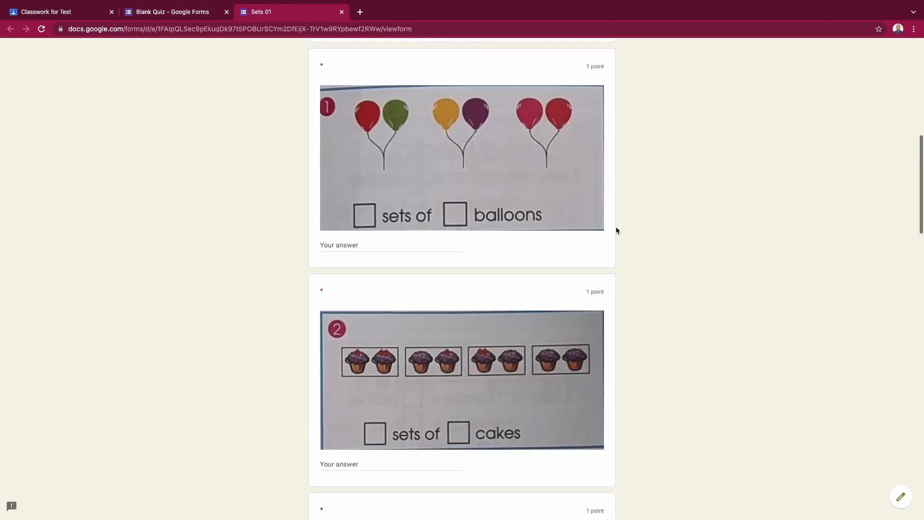
pyautogui.scroll(-18, 617, 231)
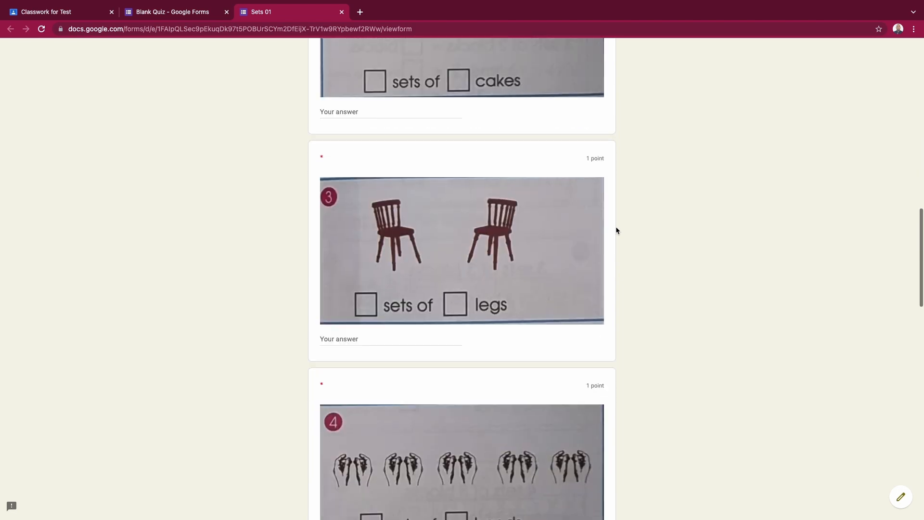
pyautogui.scroll(-10, 616, 231)
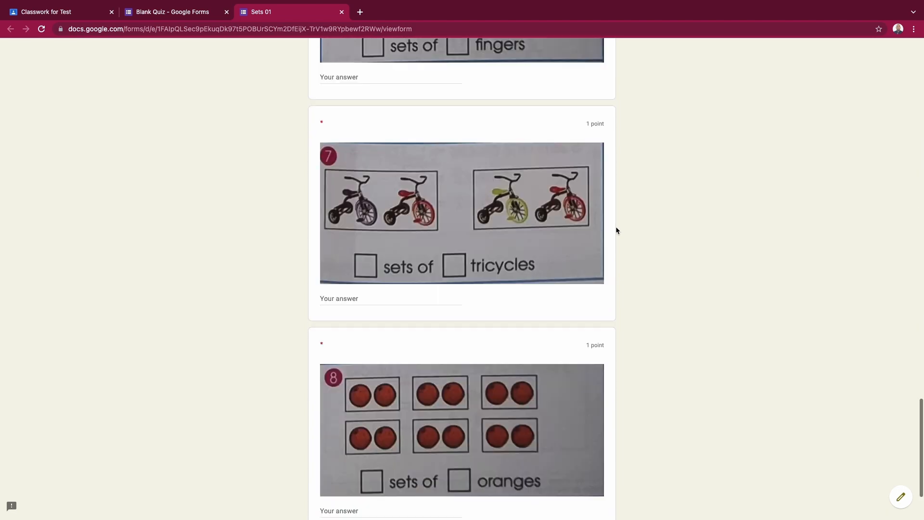
pyautogui.scroll(20, 617, 231)
pyautogui.scroll(-3, 618, 231)
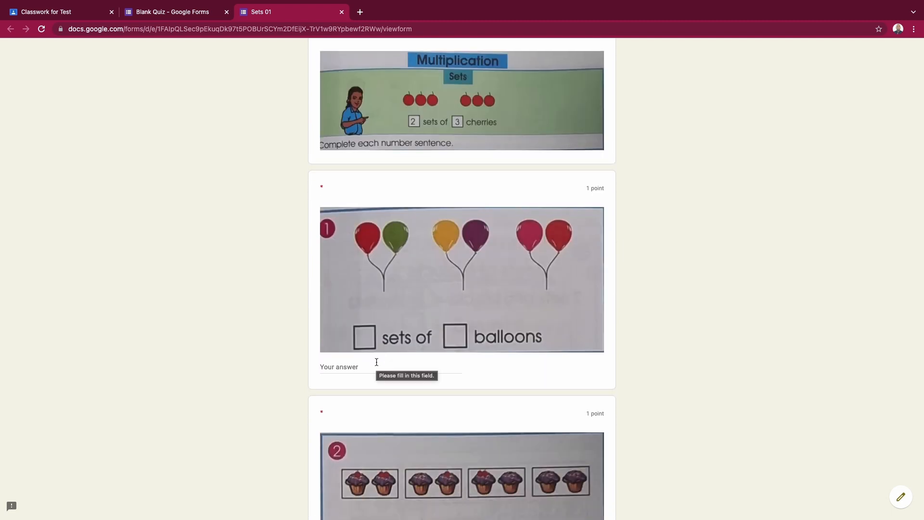
# Step: Answer the balloons question with "3 sets of 2 balloons" and the cakes question with "4 sets of 2 cakes" in the preview
pyautogui.click(376, 362)
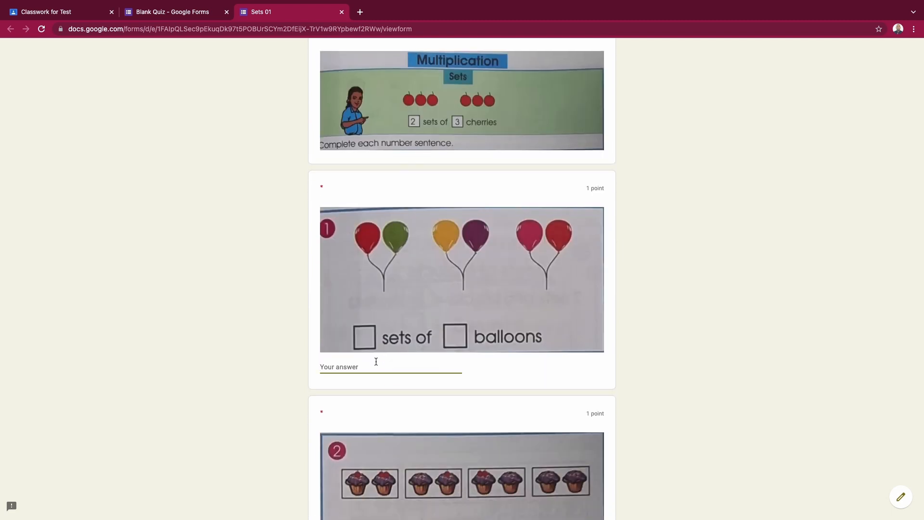
pyautogui.write('3 sets of 2 balloons')
pyautogui.scroll(-4, 464, 391)
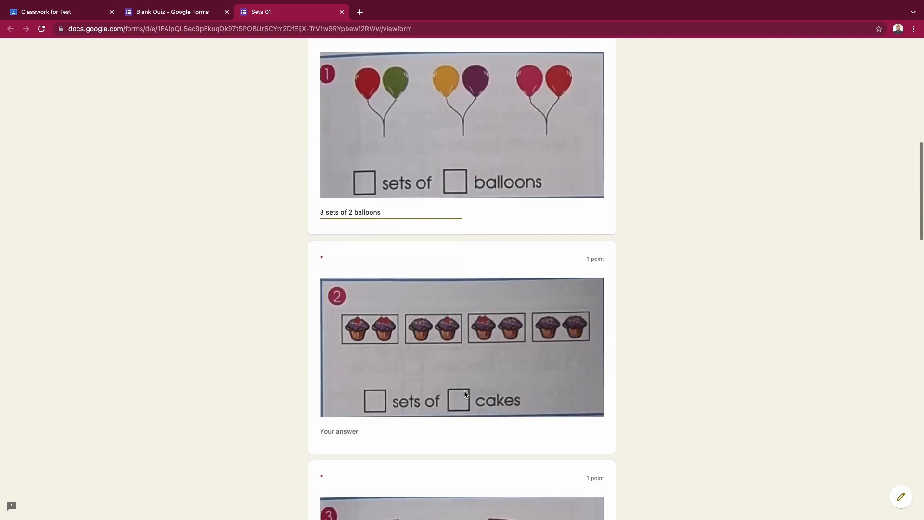
pyautogui.click(380, 396)
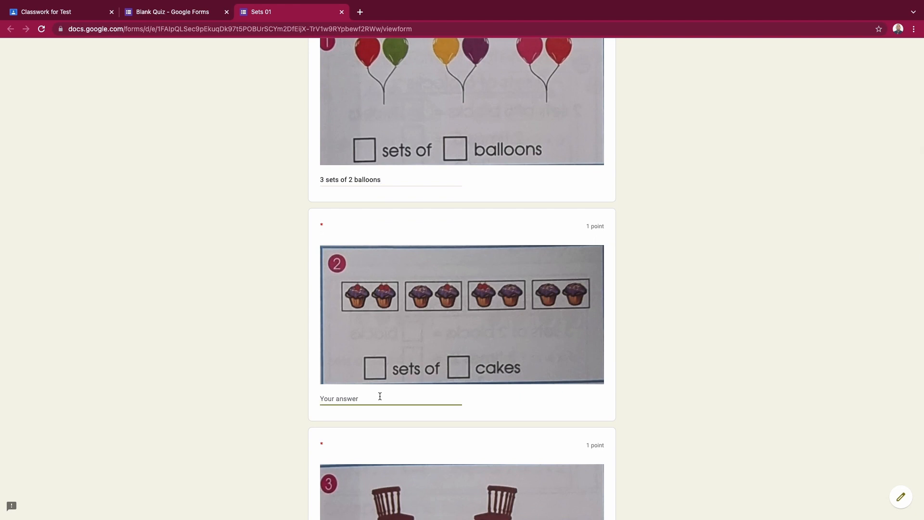
pyautogui.write('4 sets of 2 cakes')
# Step: Answer question 3 with "2 sets of 4 legs" and the hands question with "5 sets of 2 hands" in the preview
pyautogui.scroll(-5, 379, 398)
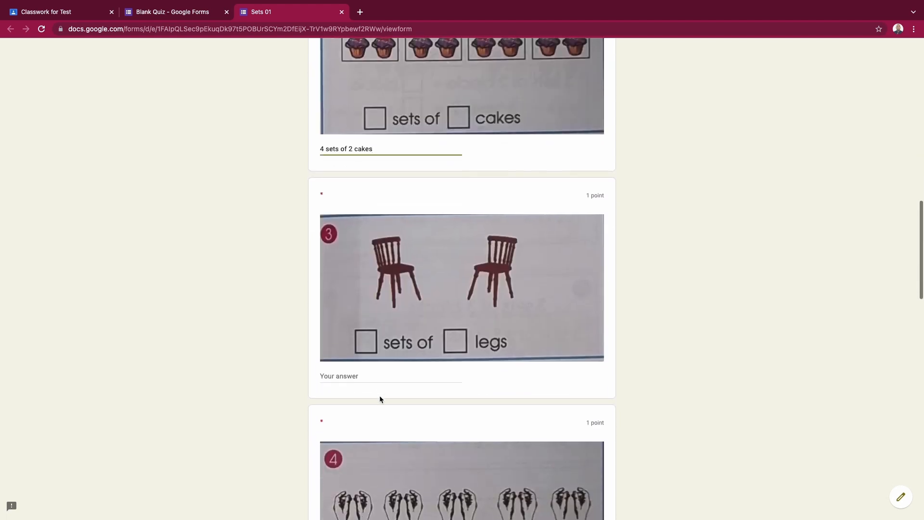
pyautogui.click(359, 375)
pyautogui.write('2')
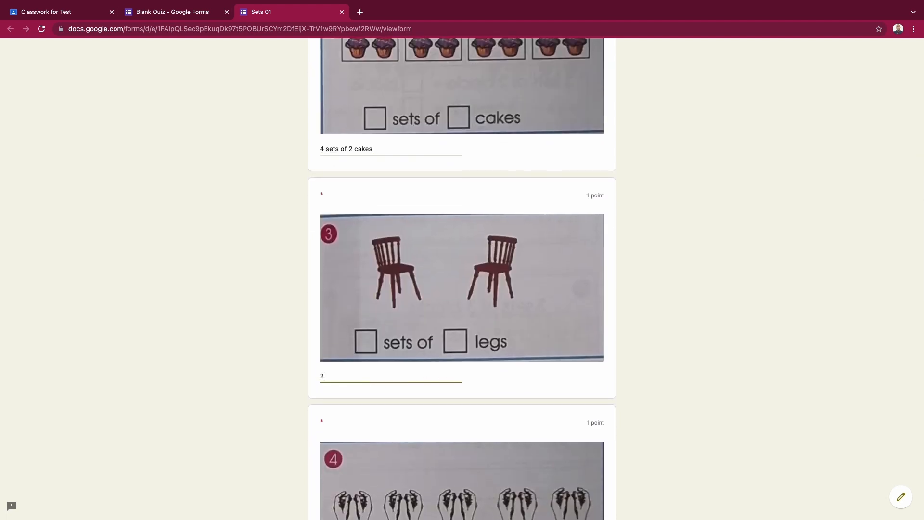
pyautogui.write(' sets of 4 legs')
pyautogui.scroll(-5, 359, 374)
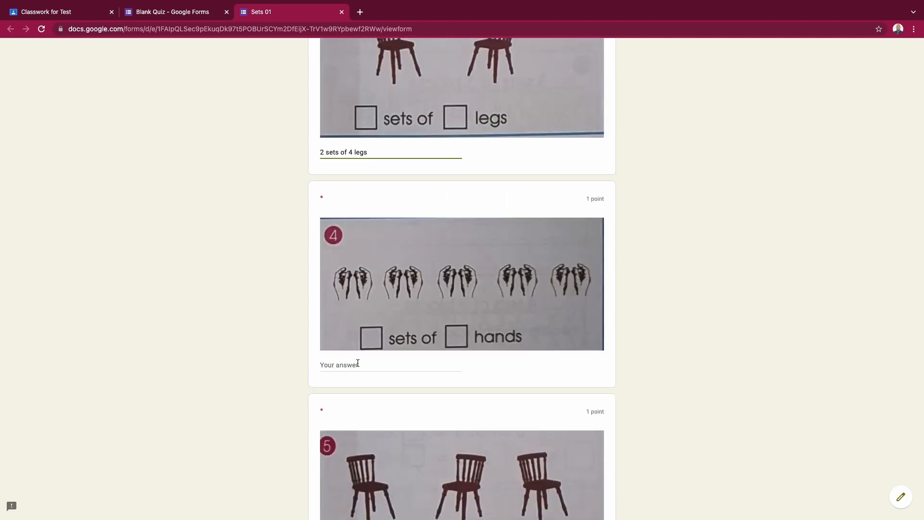
pyautogui.click(357, 363)
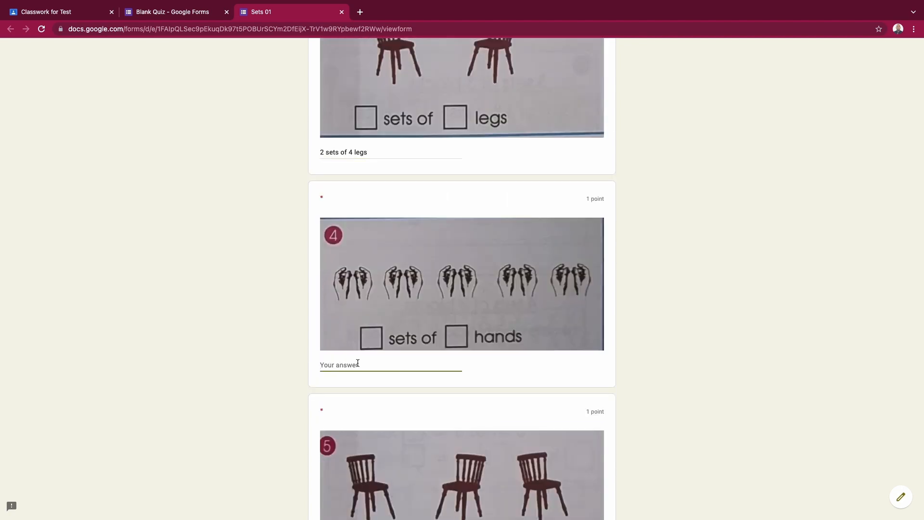
pyautogui.write('5 sets of 2 hands')
# Step: Answer question 5 with "3 sets of 4 legs" and the fingers question with "2 sets of 5 fingers"
pyautogui.scroll(-5, 364, 289)
pyautogui.click(365, 331)
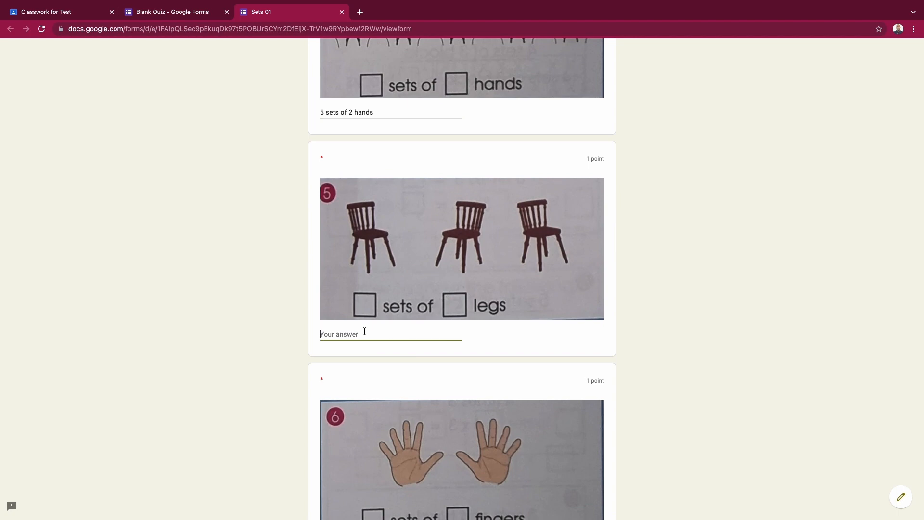
pyautogui.write('3 sets of 4 legs')
pyautogui.scroll(-4, 349, 345)
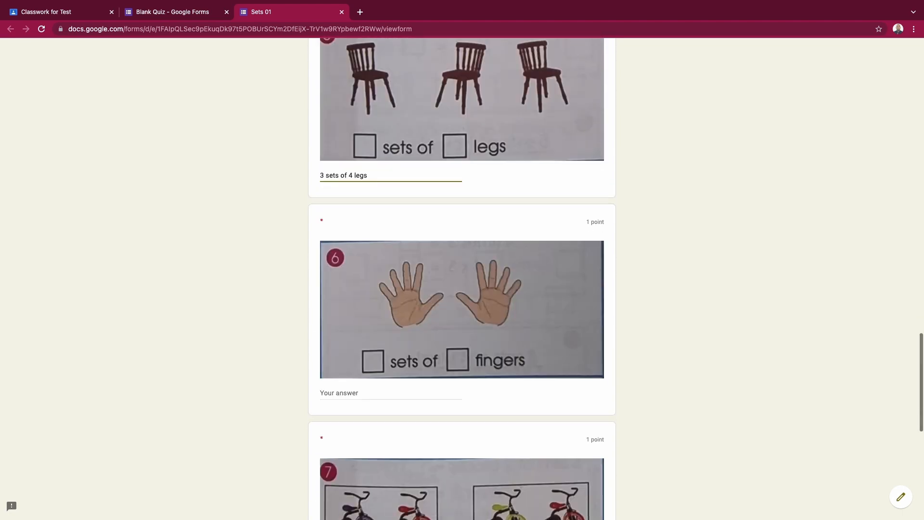
pyautogui.click(349, 345)
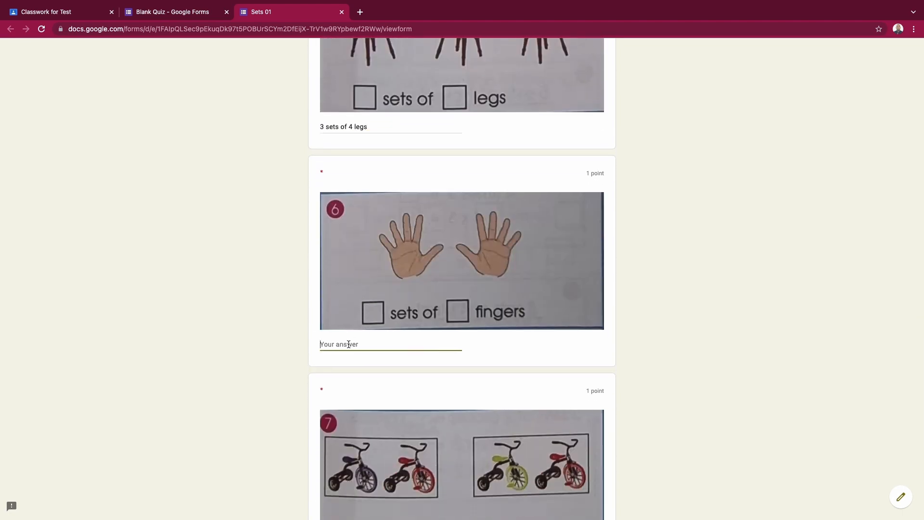
pyautogui.write('2 sets of 5 fingers')
# Step: Complete the quiz with "2 sets of 2 tricycles" and "6 sets of 2 oranges" for the last two questions and submit it
pyautogui.scroll(-5, 348, 343)
pyautogui.click(352, 327)
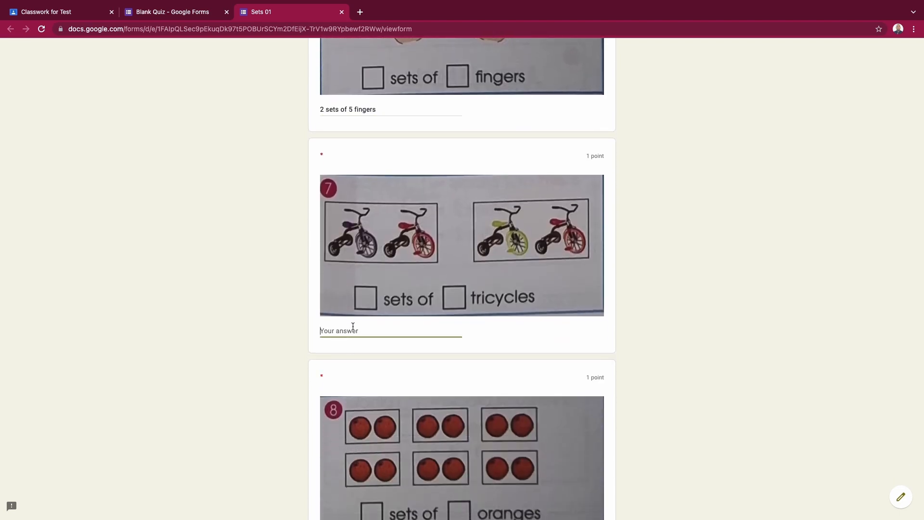
pyautogui.write('2 sets of 2 tricycles')
pyautogui.scroll(-3, 351, 406)
pyautogui.click(351, 406)
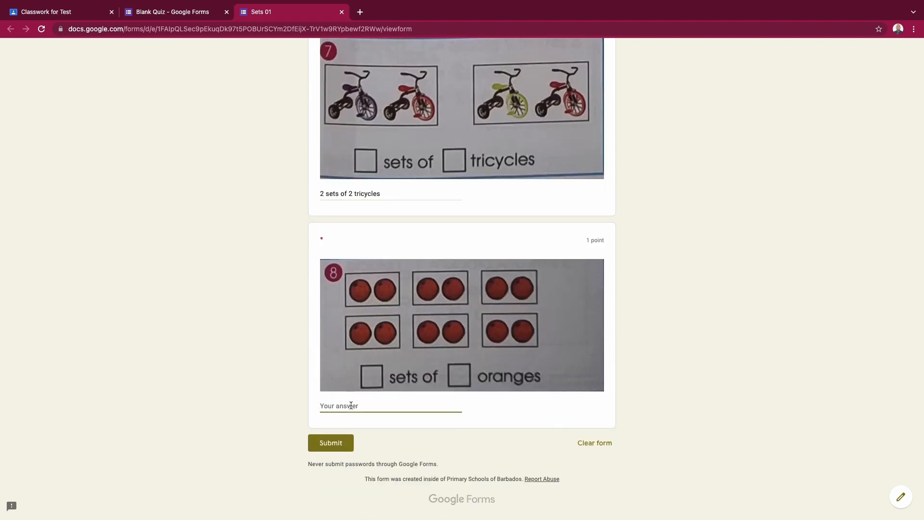
pyautogui.write('6 sets of 2 oranges')
pyautogui.click(331, 443)
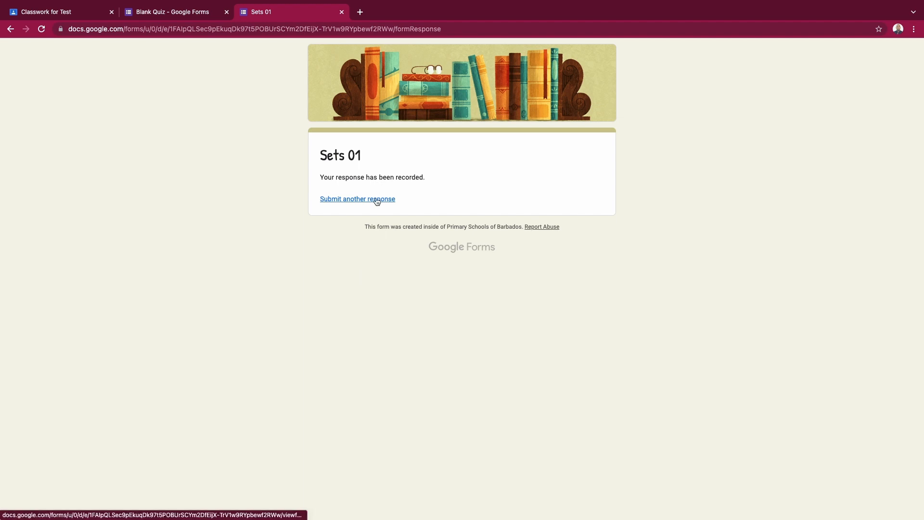
# Step: Return to the form editor and limit the quiz to 1 response per person in its response settings
pyautogui.click(202, 13)
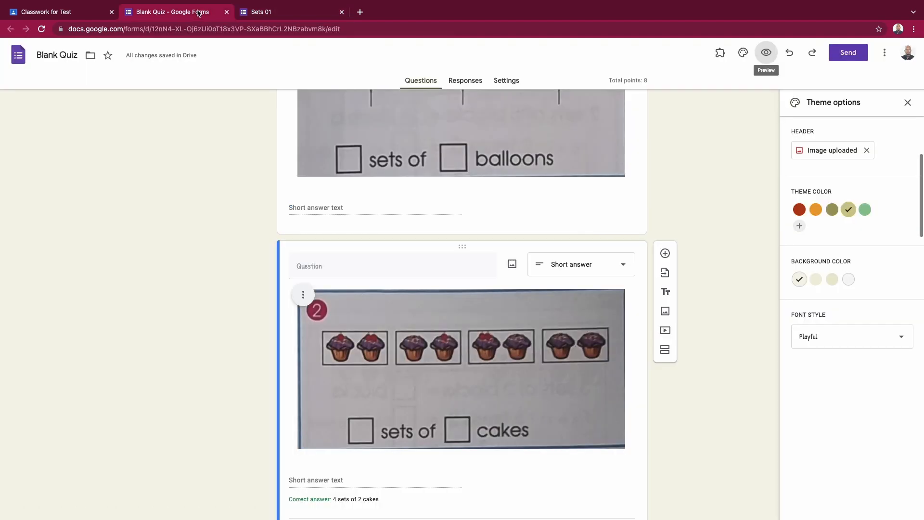
pyautogui.click(513, 82)
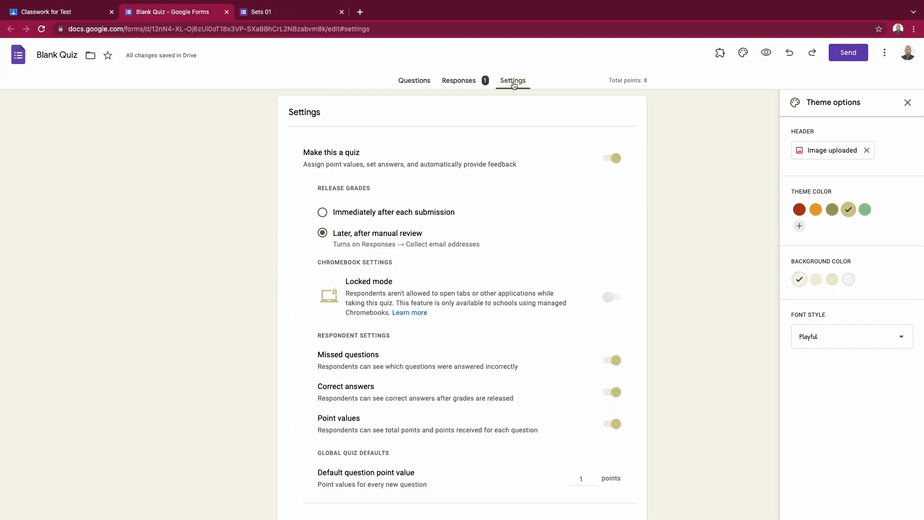
pyautogui.scroll(-3, 508, 183)
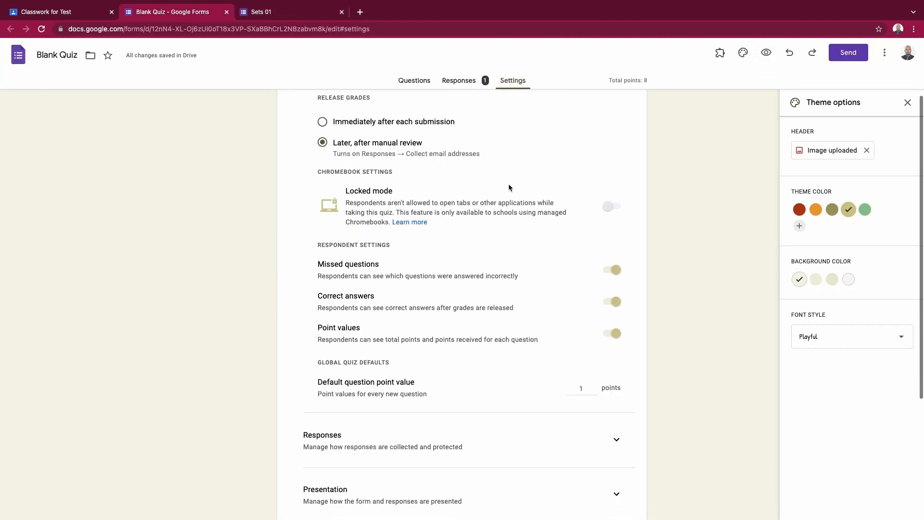
pyautogui.scroll(-1, 508, 183)
pyautogui.click(615, 354)
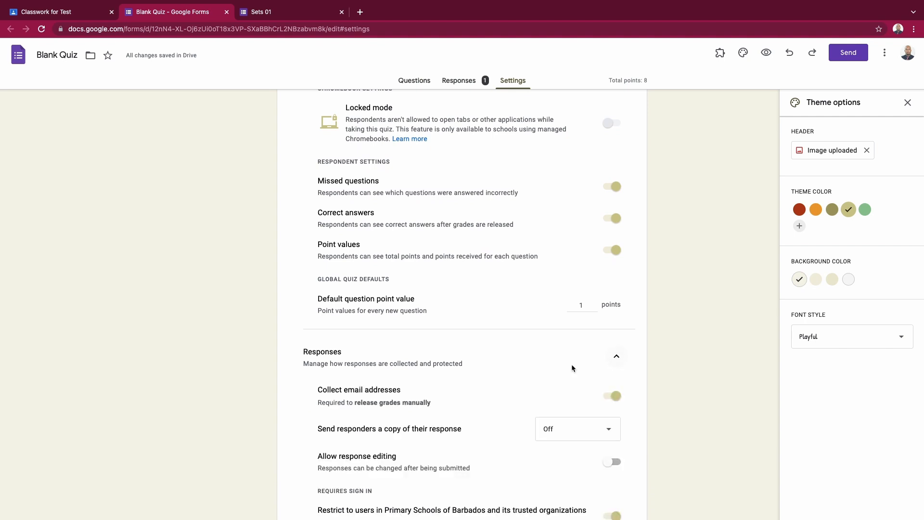
pyautogui.scroll(-1, 572, 367)
pyautogui.scroll(-1, 571, 368)
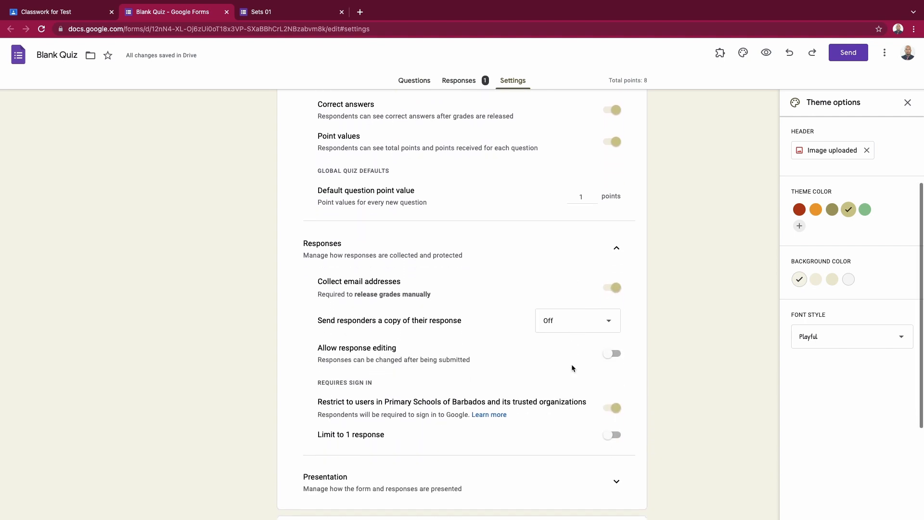
pyautogui.click(612, 435)
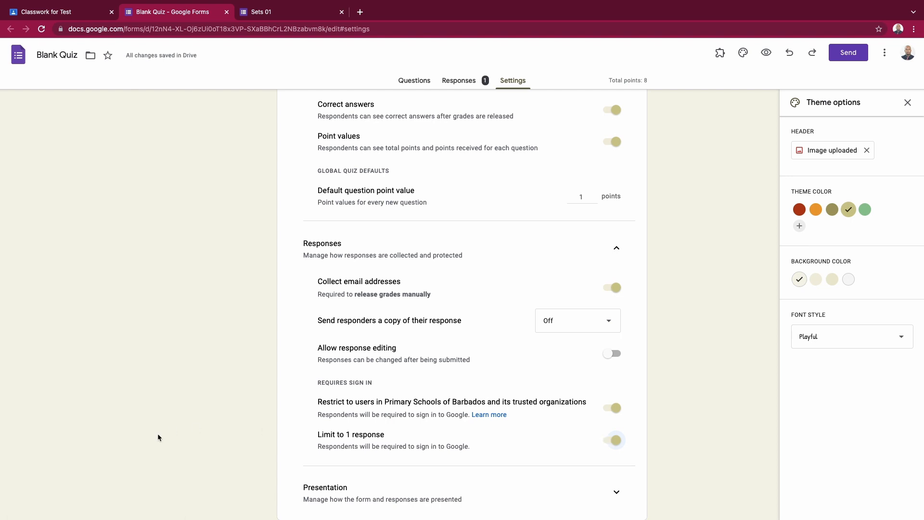
pyautogui.scroll(-5, 158, 435)
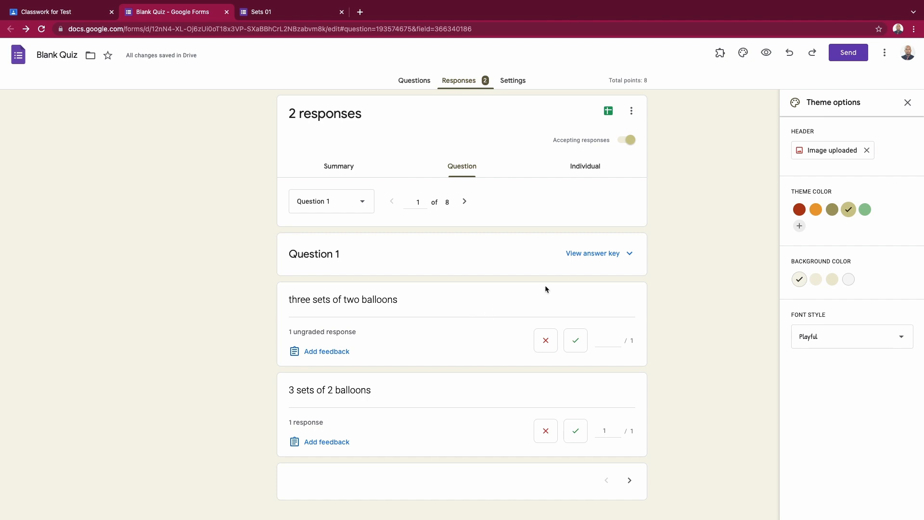
# Step: Check question 1's answer key, mark the response "three sets of two balloons" correct and save the grade
pyautogui.click(591, 257)
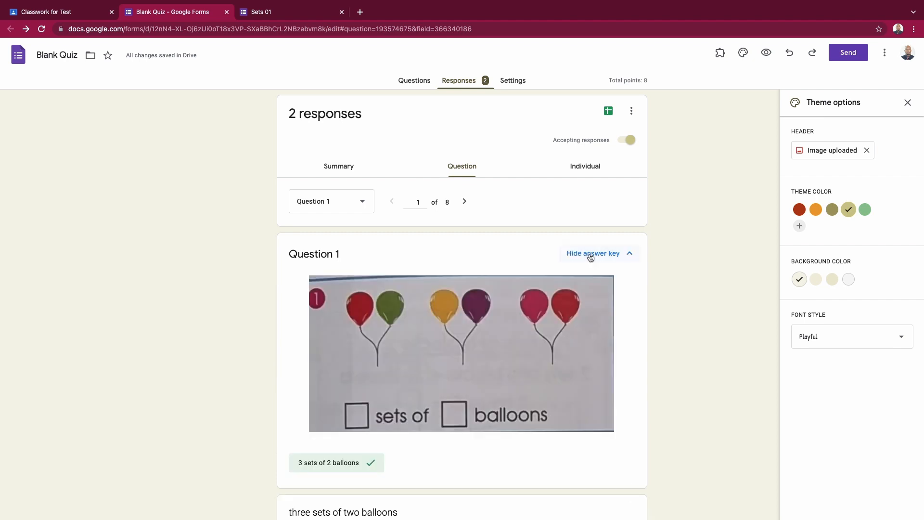
pyautogui.scroll(-3, 587, 278)
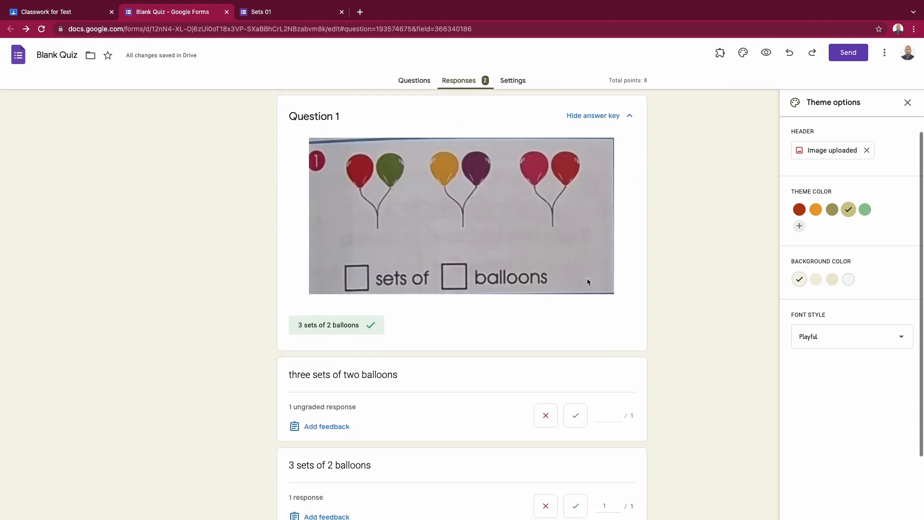
pyautogui.scroll(-1, 587, 278)
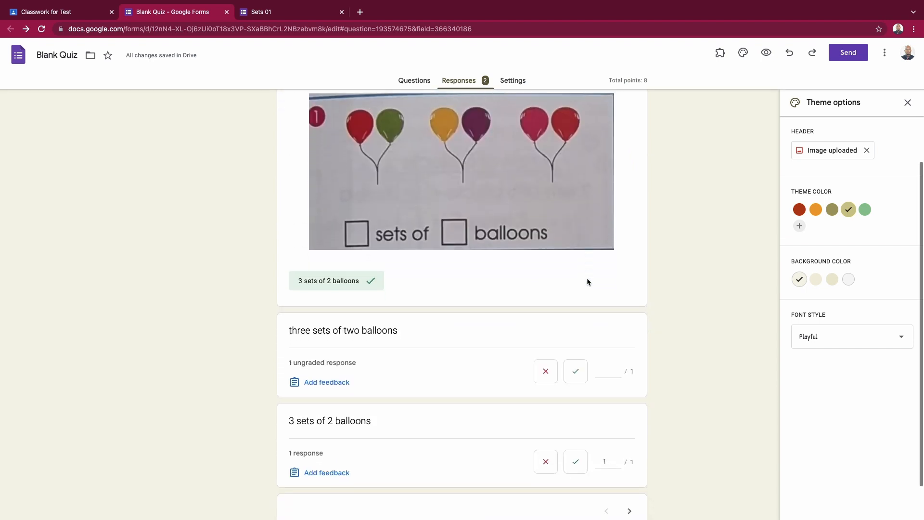
pyautogui.scroll(1, 587, 278)
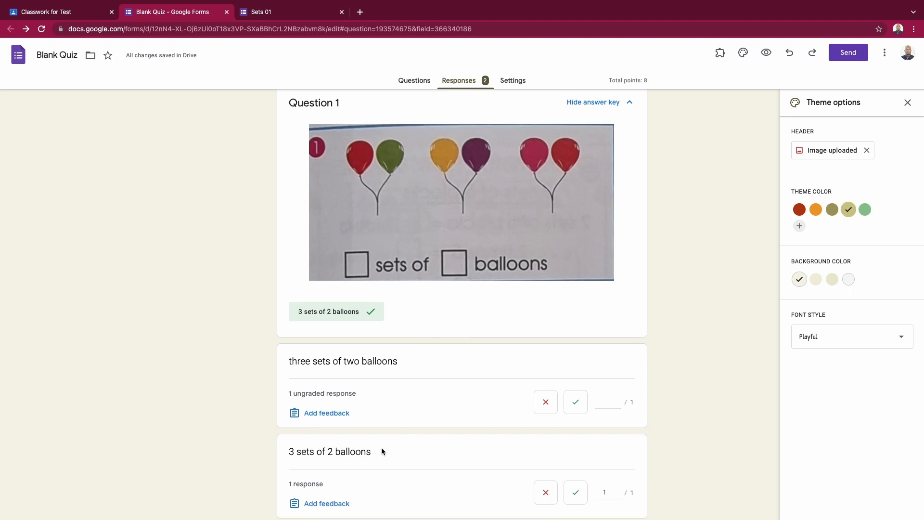
pyautogui.scroll(-2, 382, 448)
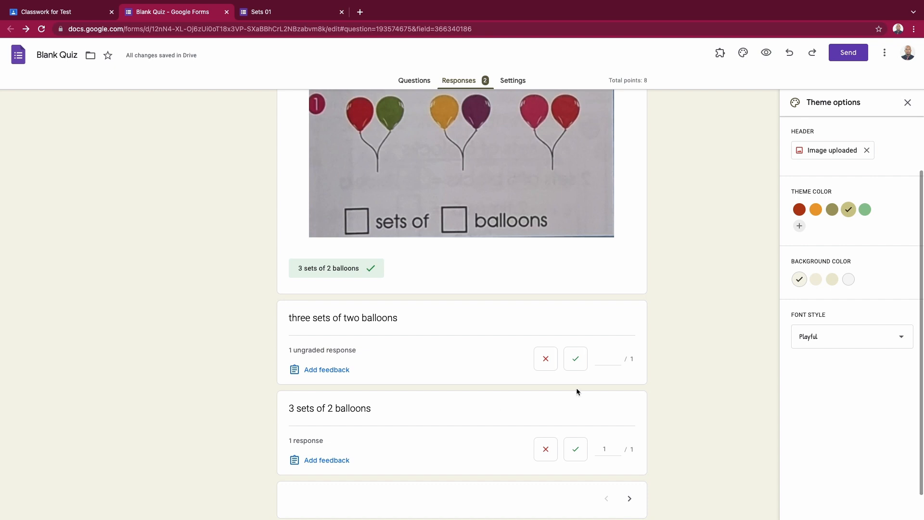
pyautogui.click(579, 363)
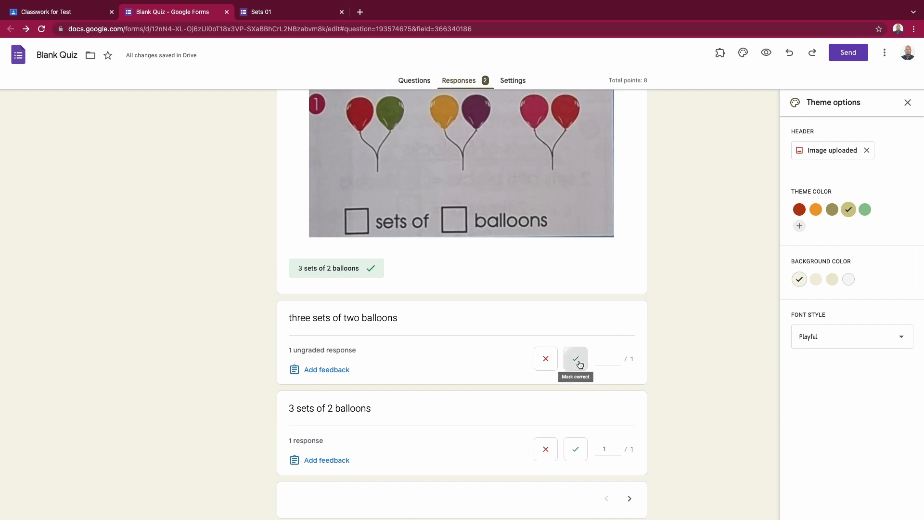
pyautogui.scroll(-1, 455, 377)
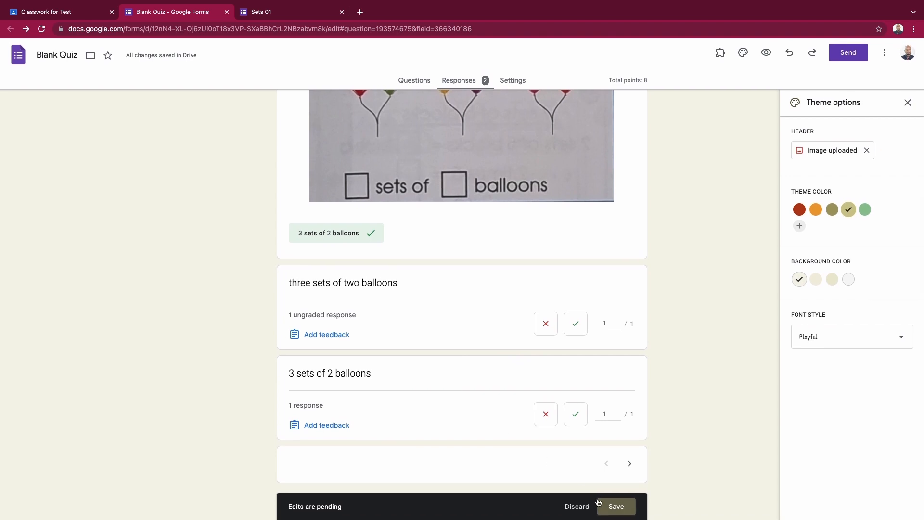
pyautogui.click(621, 507)
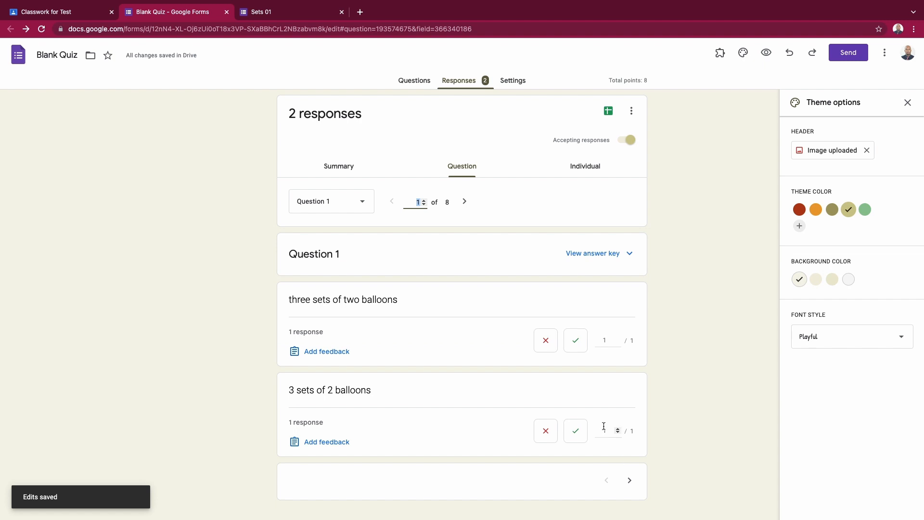
# Step: Go to question 4's responses, mark both "5 sets of 2 hands" and "five sets of two hands" correct, and save the grades
pyautogui.scroll(-1, 605, 427)
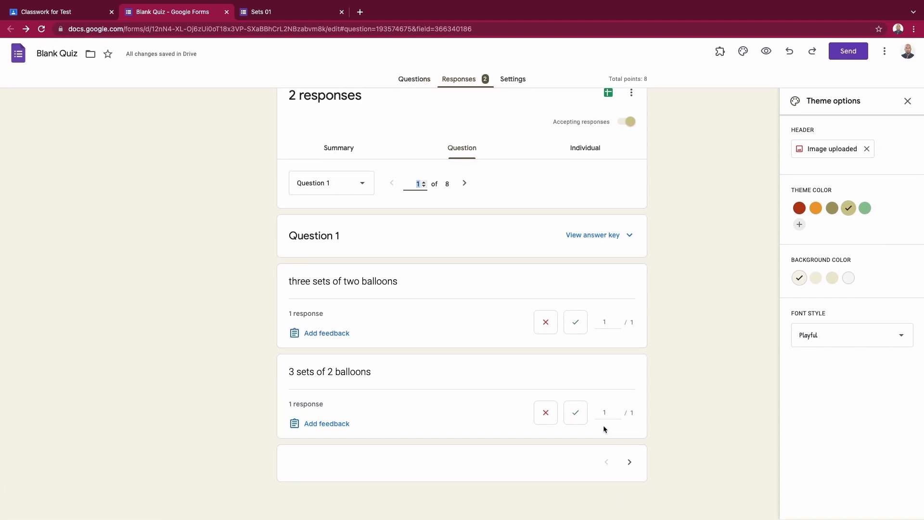
pyautogui.click(630, 463)
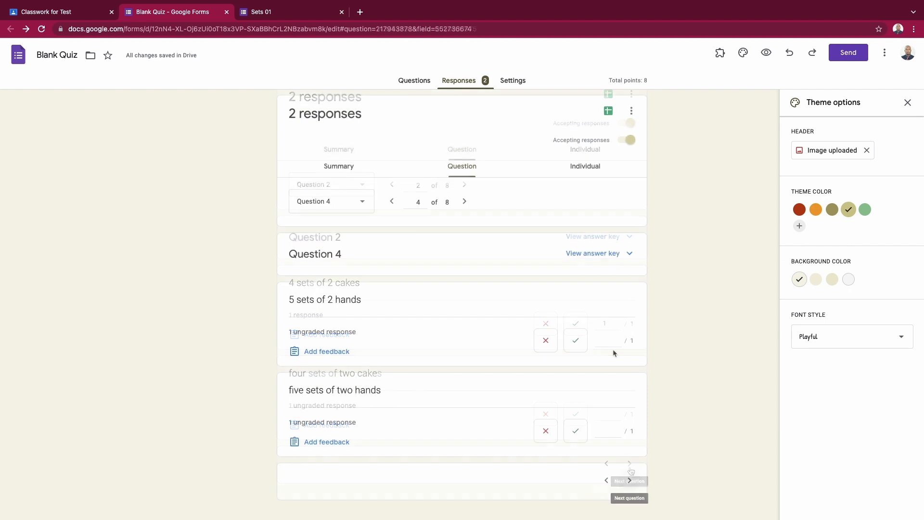
pyautogui.click(602, 254)
pyautogui.scroll(-4, 515, 336)
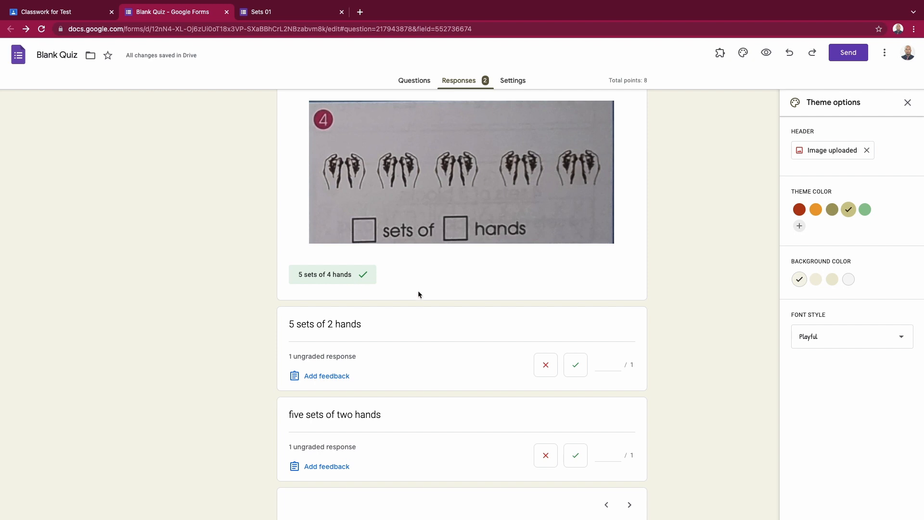
pyautogui.click(576, 367)
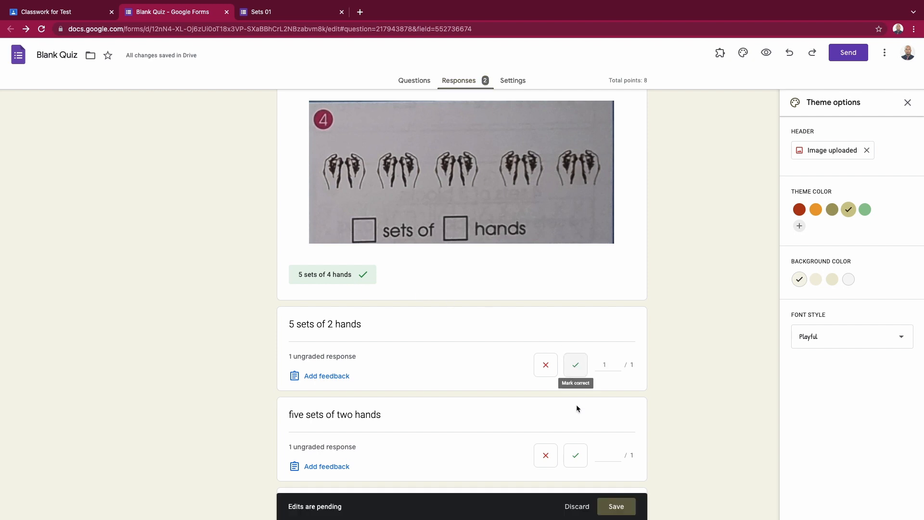
pyautogui.click(572, 458)
pyautogui.scroll(-2, 489, 406)
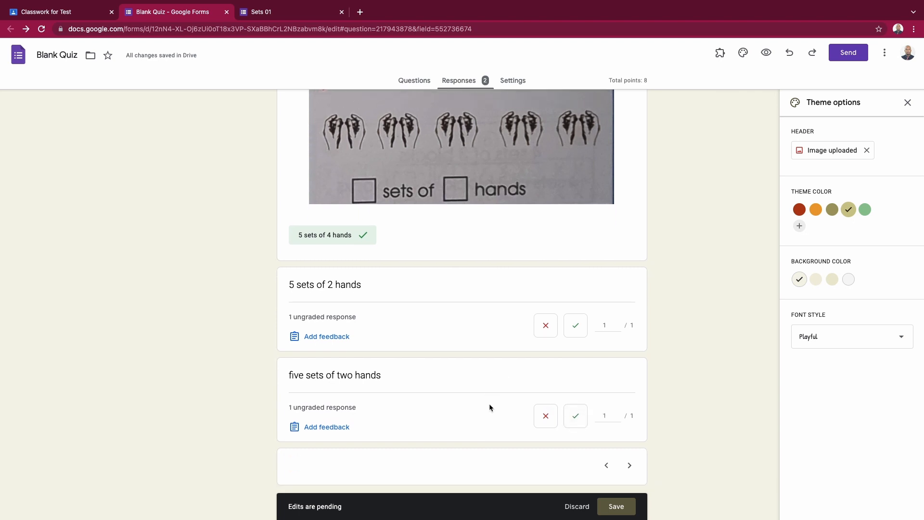
pyautogui.click(616, 506)
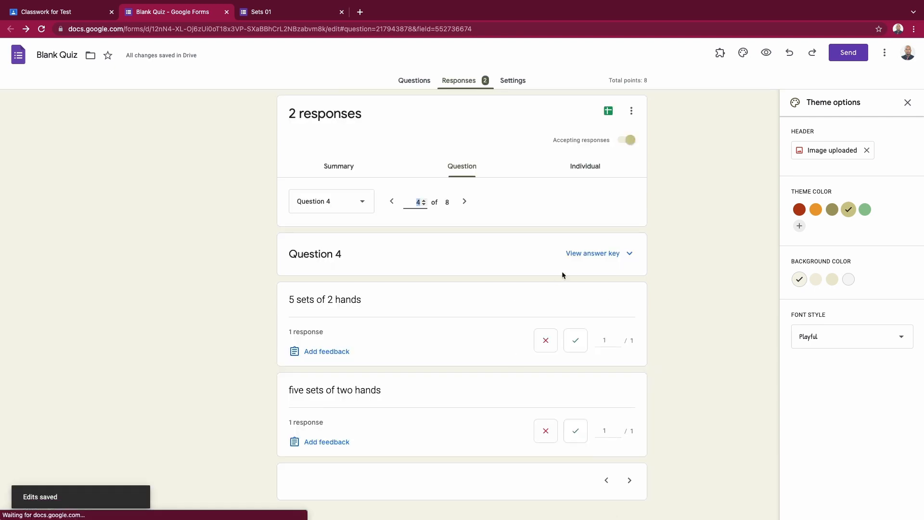
# Step: Go to question 5, check its answer key and mark the response "three sets of four legs" correct
pyautogui.click(629, 483)
pyautogui.click(629, 483)
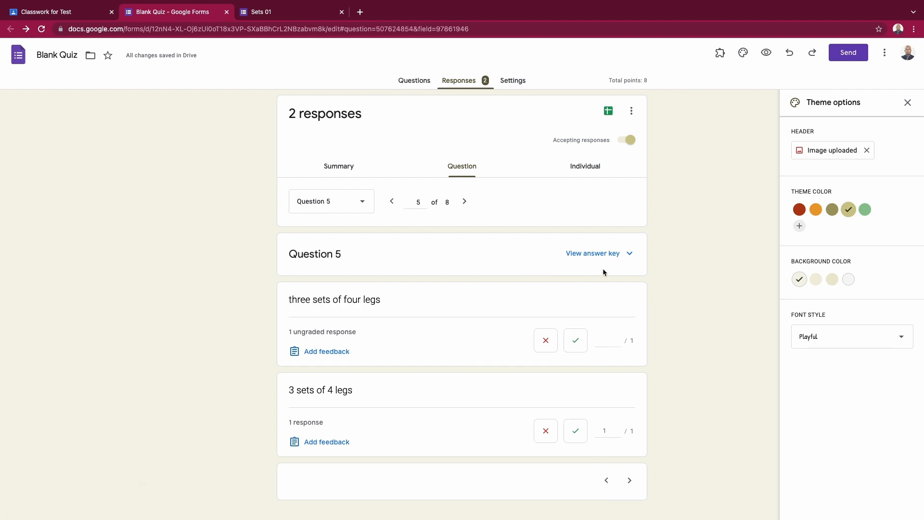
pyautogui.click(599, 254)
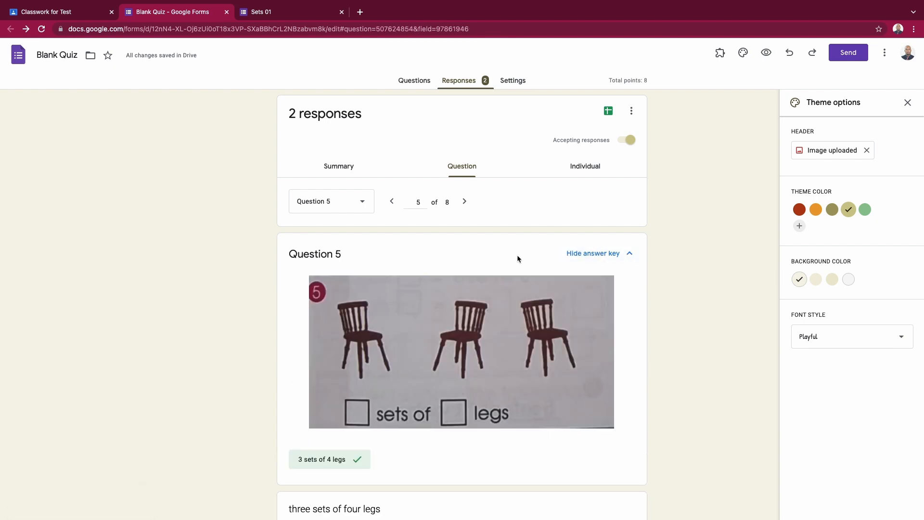
pyautogui.scroll(-3, 517, 255)
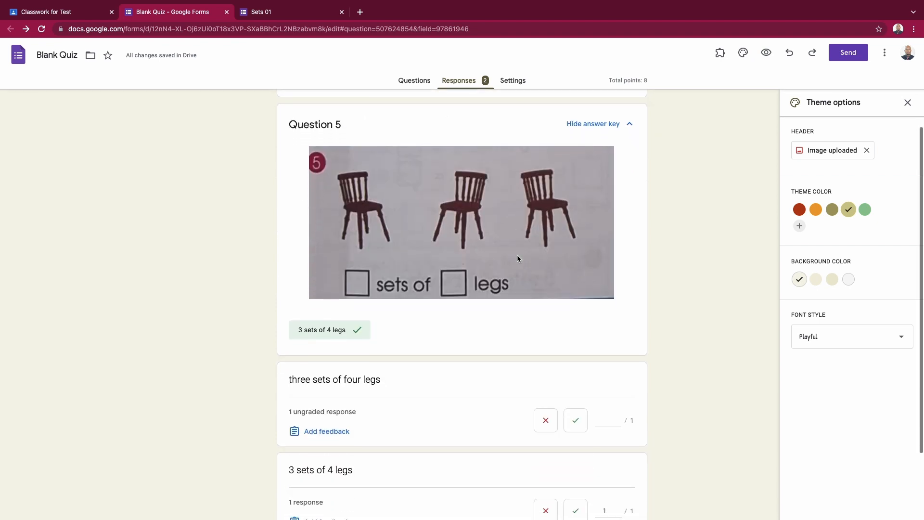
pyautogui.scroll(-1, 517, 258)
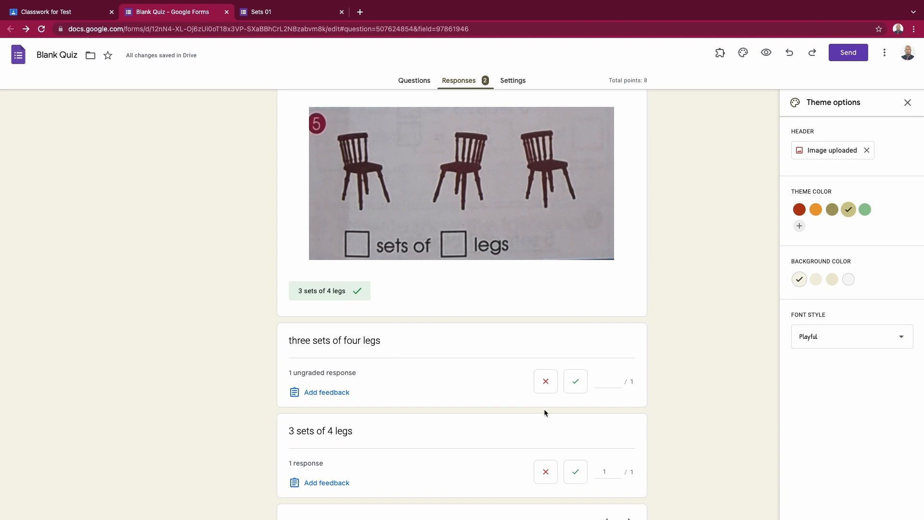
pyautogui.click(574, 386)
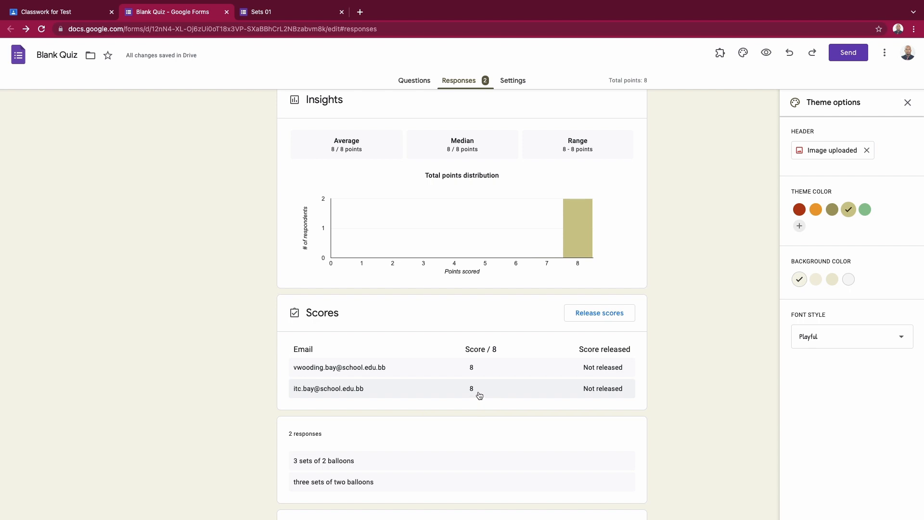
# Step: Assign the "Sets" assignment with the attached Sets 01 form to all students of the Test class in Google Classroom
pyautogui.scroll(-1, 479, 394)
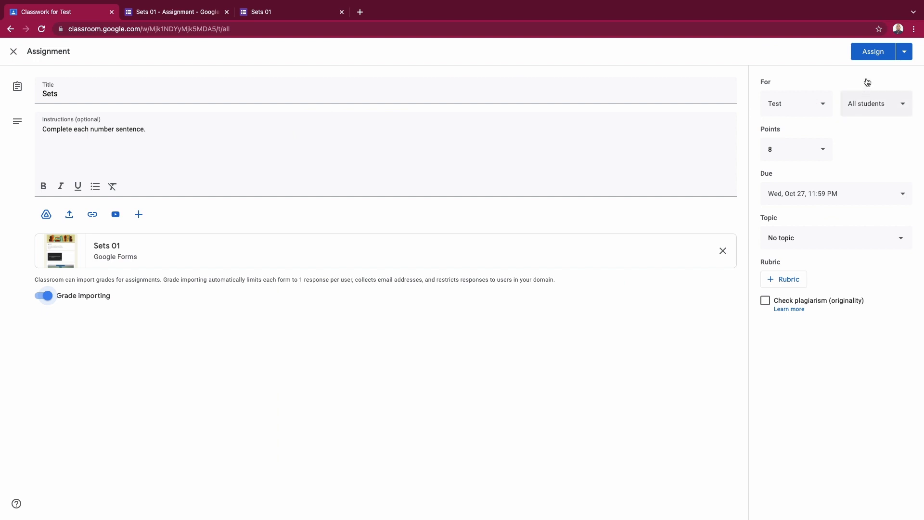
pyautogui.click(872, 52)
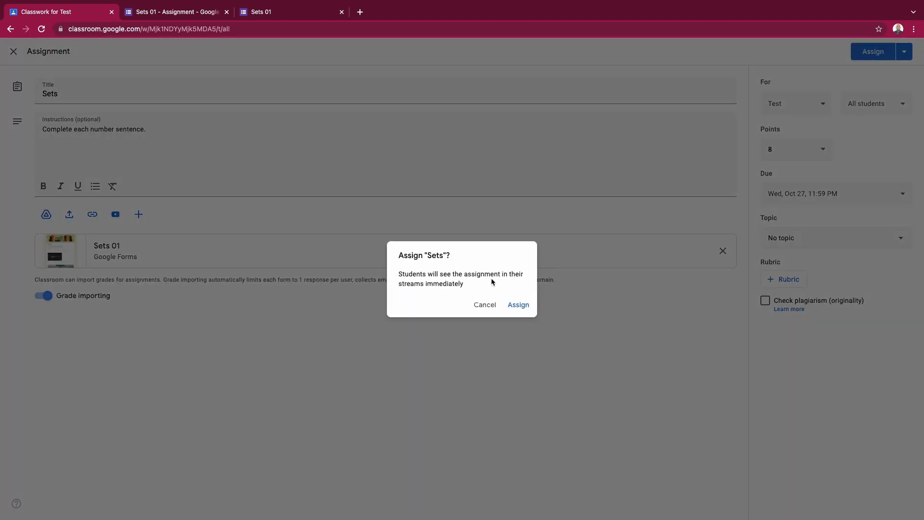
pyautogui.click(519, 306)
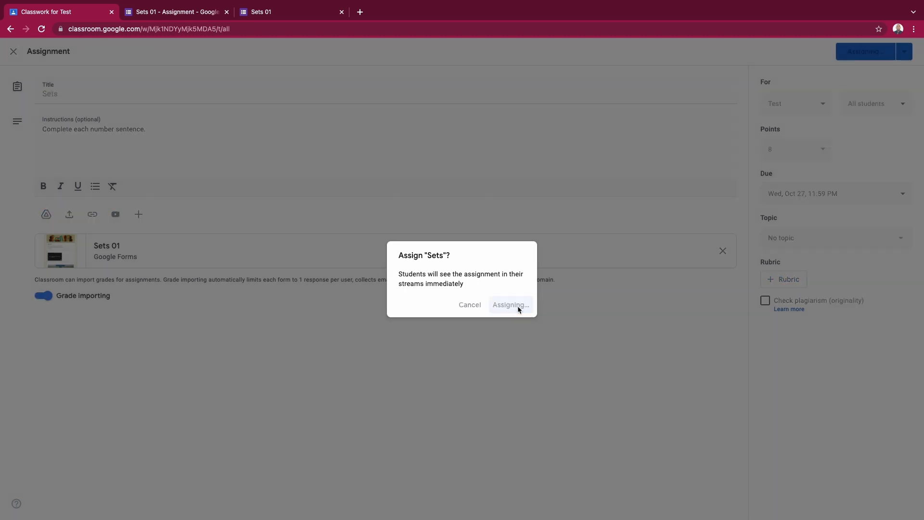